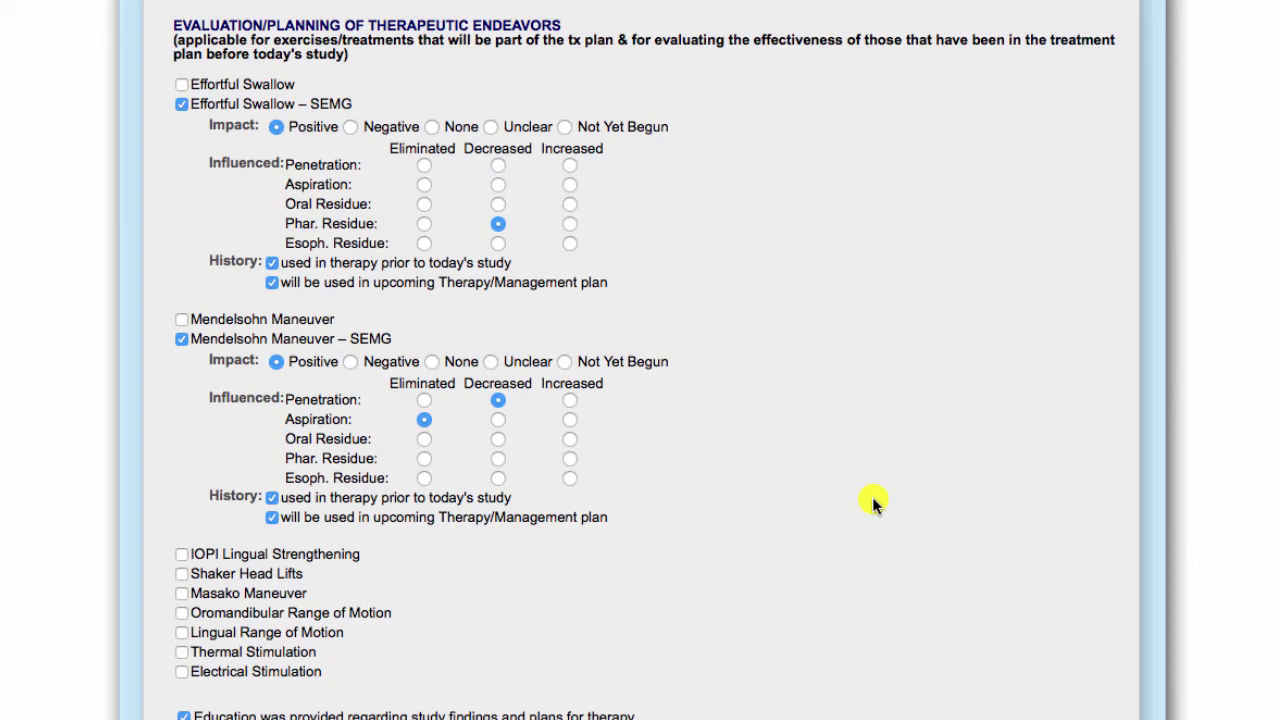
Scroll down the swallow study form to the Prognosis for Improvement section.
{"action": "scroll", "coordinate": [871, 380], "scroll_direction": "down", "scroll_amount": 15}
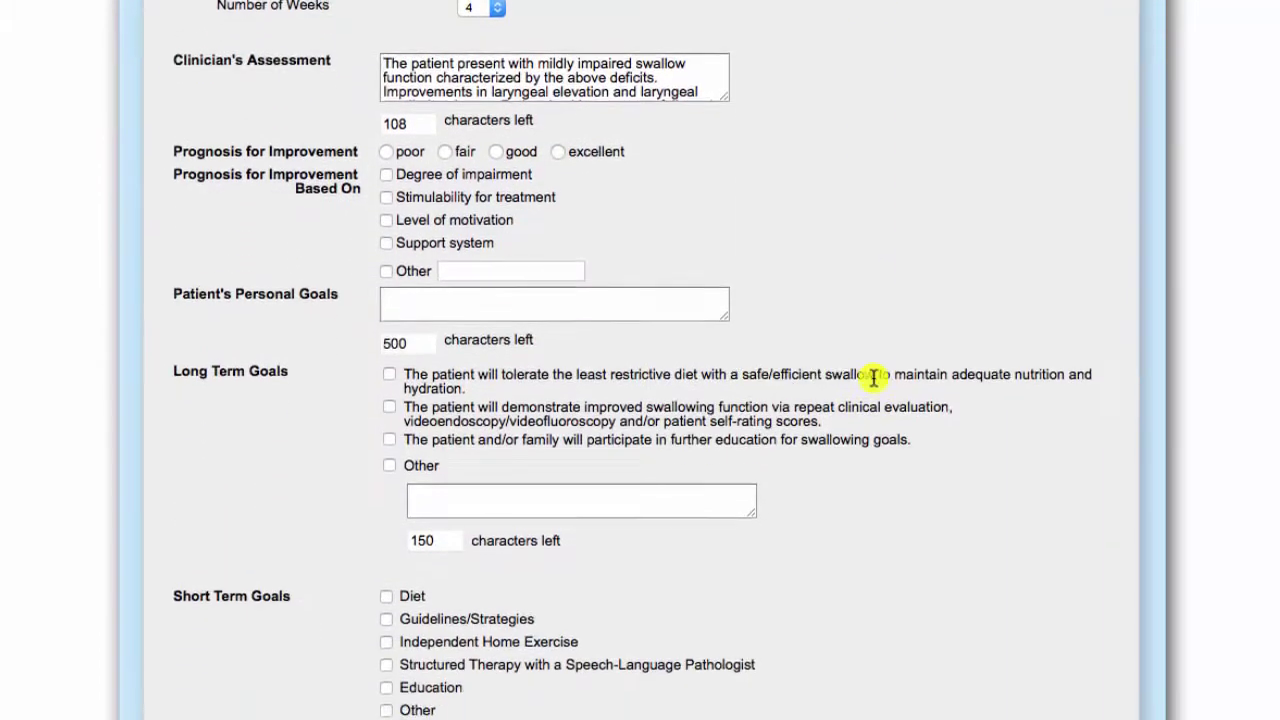
{"action": "scroll", "coordinate": [873, 380], "scroll_direction": "down", "scroll_amount": 2}
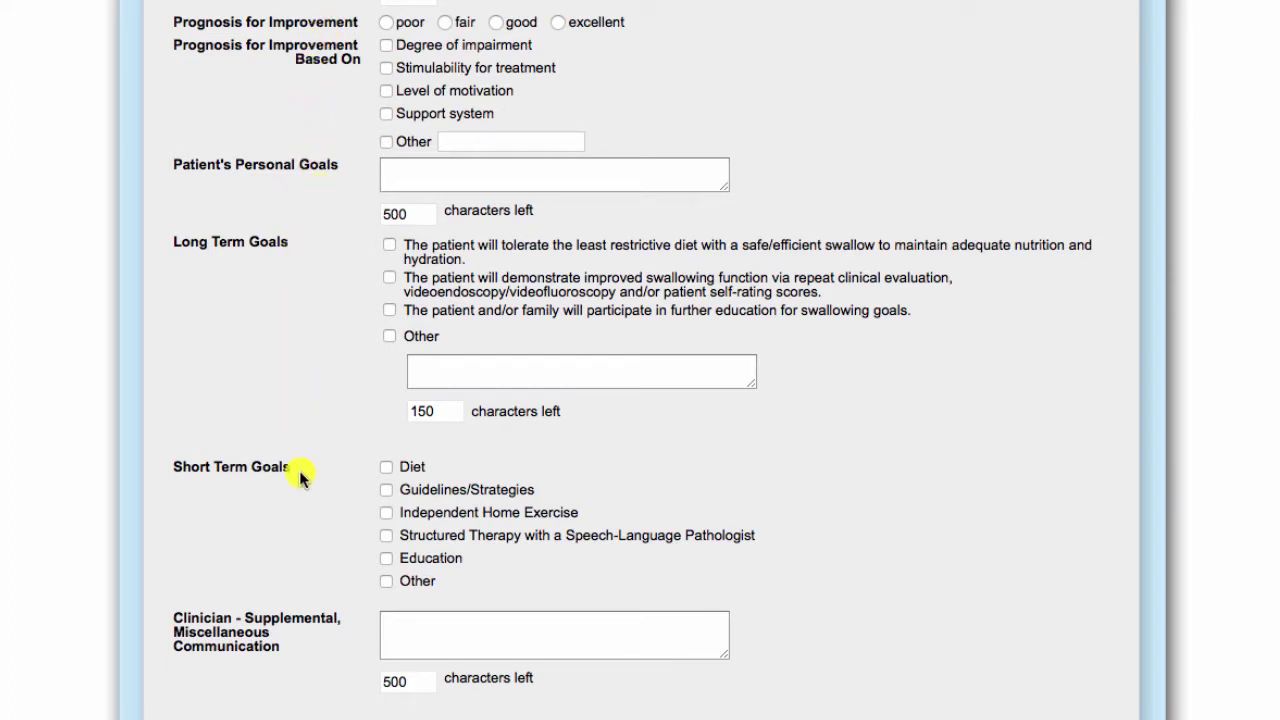
Add stimulability, motivation and 'Distance from clinic.' as prognosis factors; enter goal 'To eat a hamburger without choking.'.
{"action": "left_click", "coordinate": [386, 67]}
{"action": "left_click", "coordinate": [386, 91]}
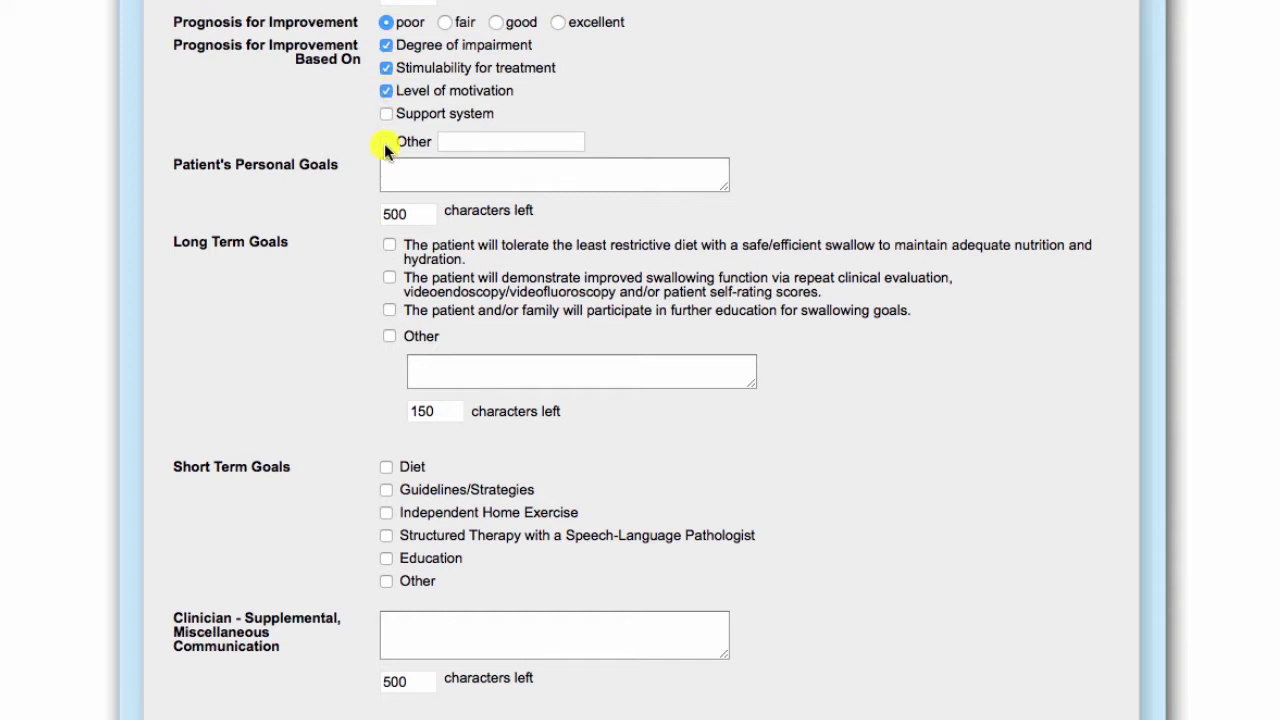
{"action": "left_click", "coordinate": [386, 142]}
{"action": "left_click", "coordinate": [488, 146]}
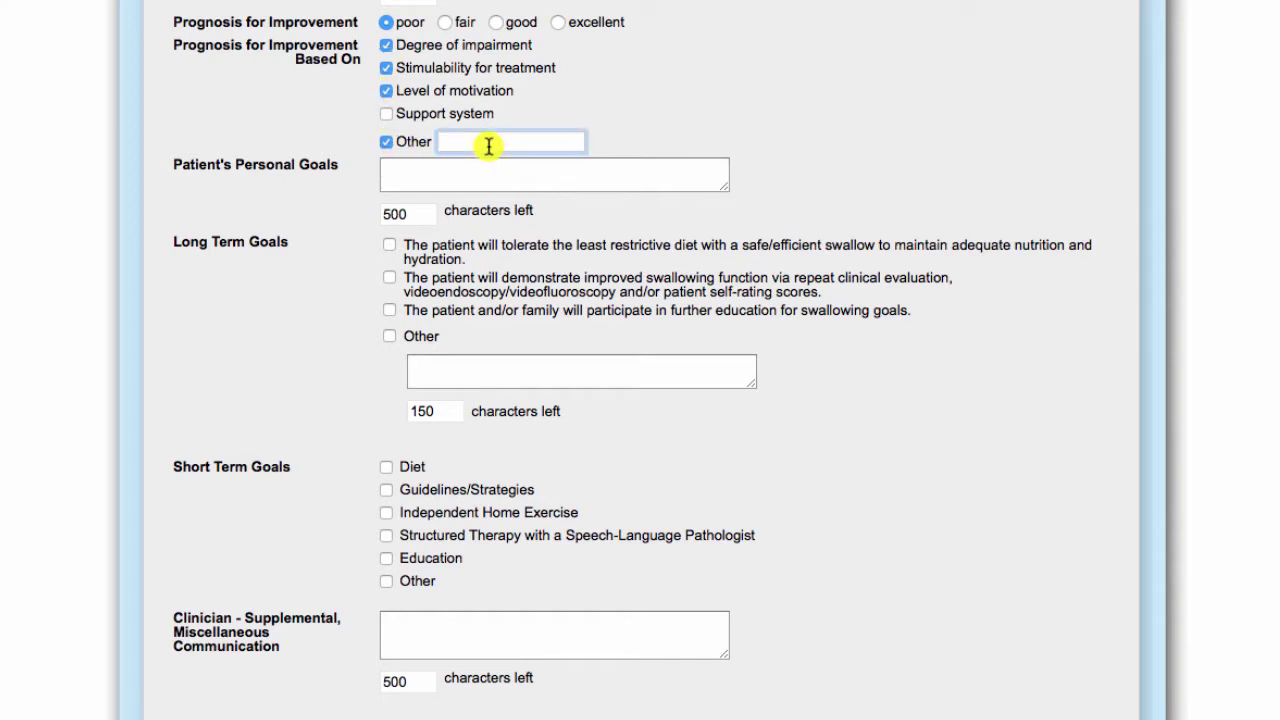
{"action": "type", "text": "Distance f"}
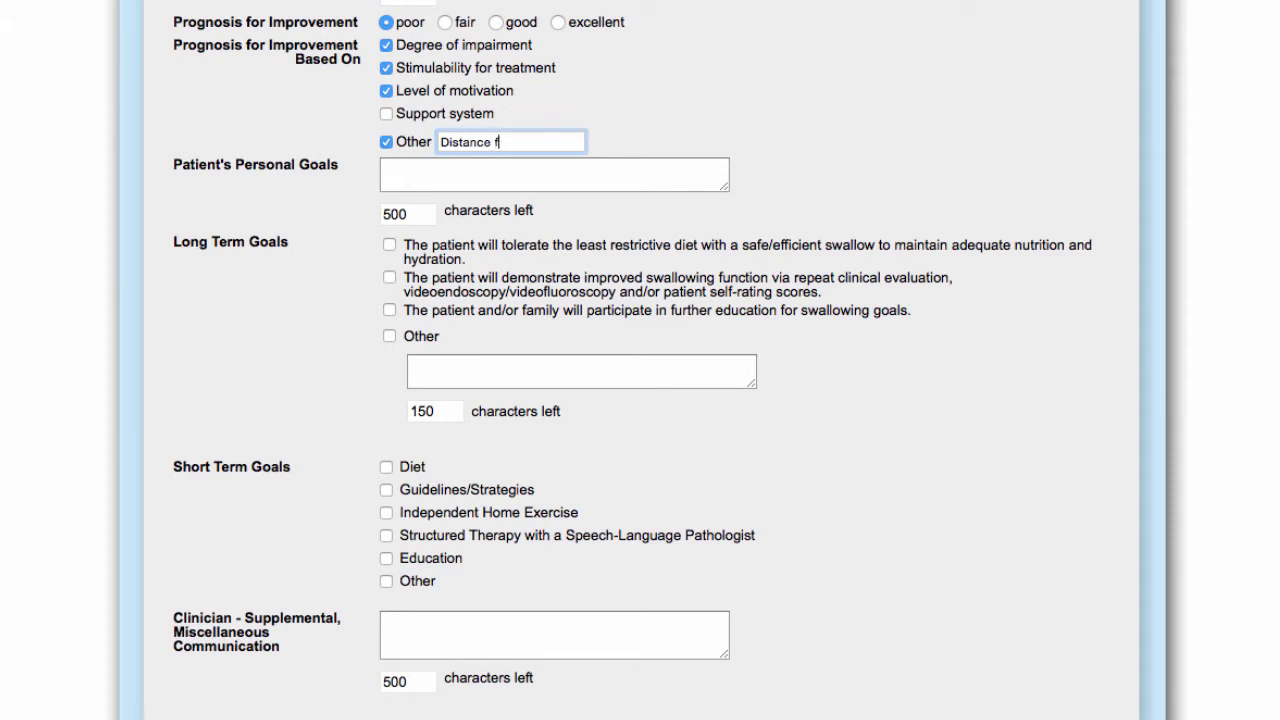
{"action": "type", "text": "rom clinic."}
{"action": "left_click", "coordinate": [478, 175]}
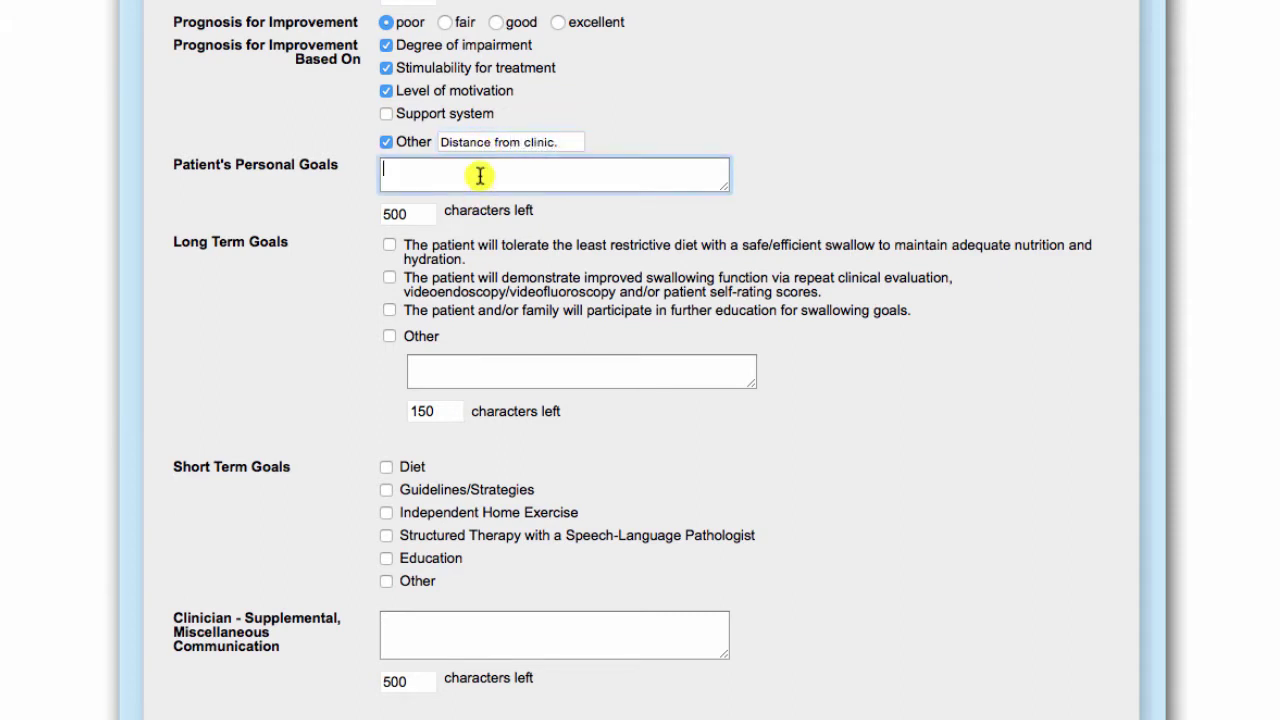
{"action": "type", "text": "To eat a ha"}
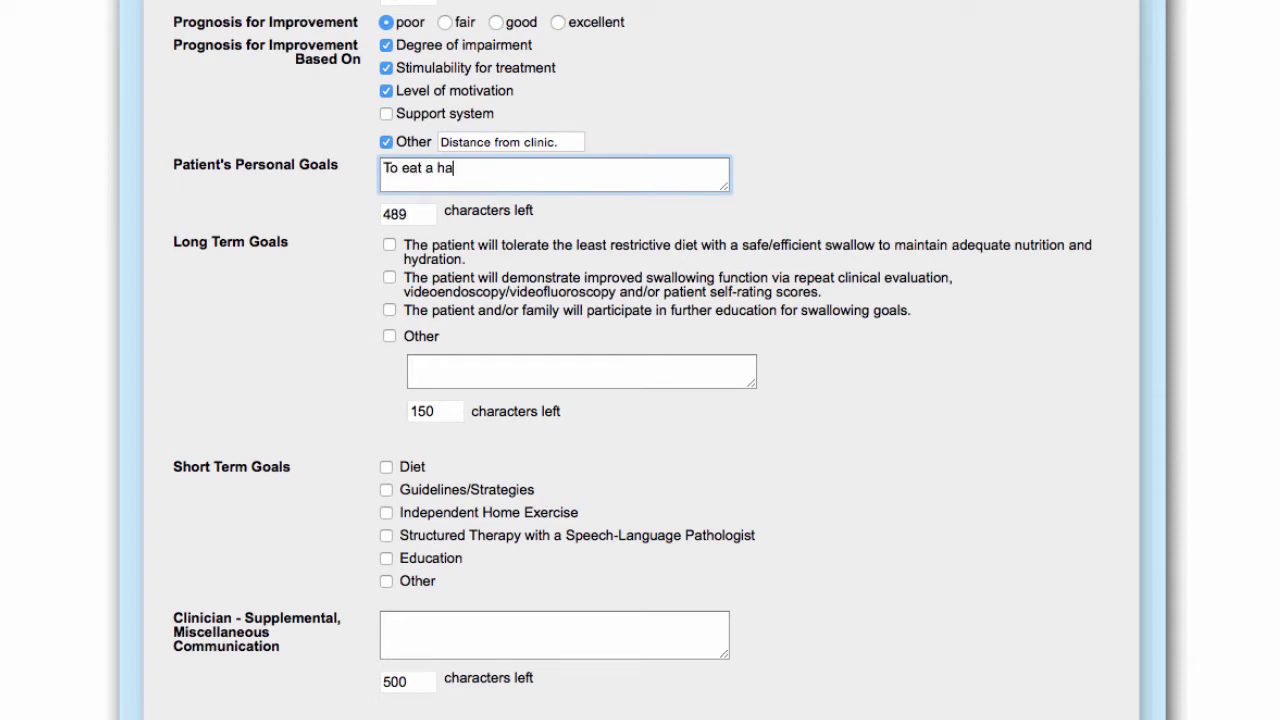
{"action": "type", "text": "mburger withou"}
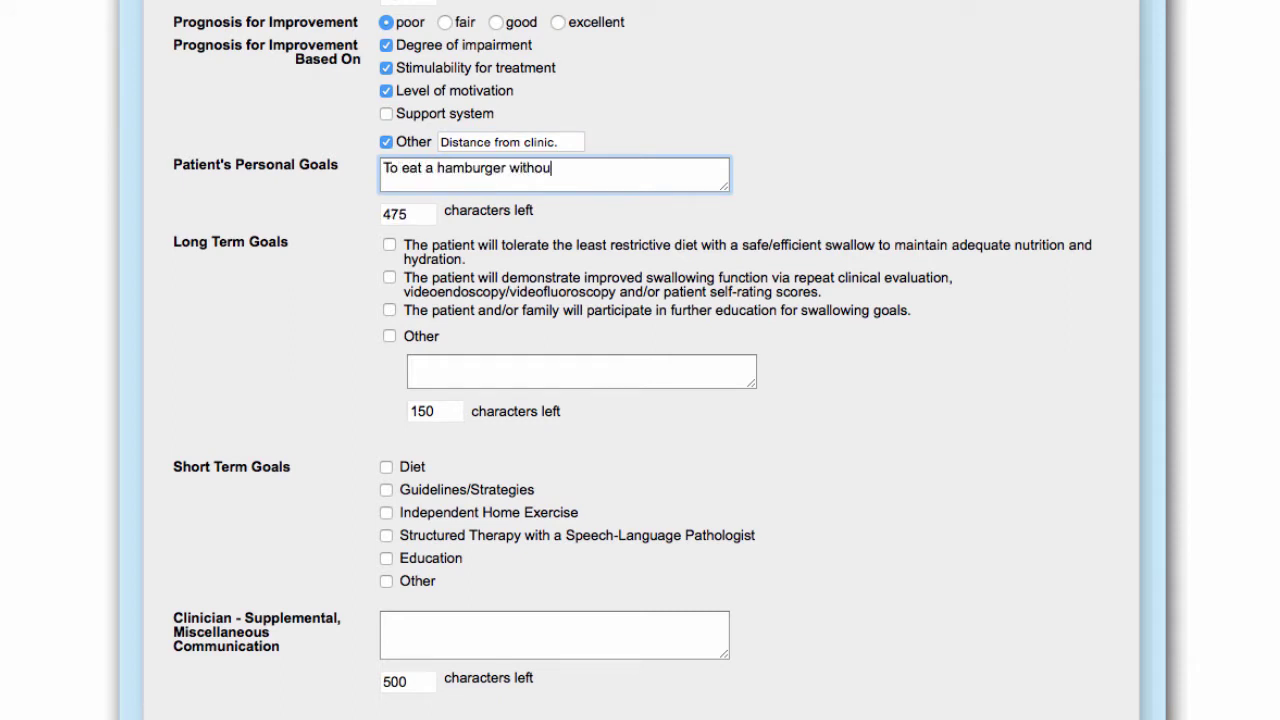
{"action": "type", "text": "t choking."}
Check diet, swallowing-function and education long-term goals, plus Other: 'The patient will resume PO intake of all consistencies.'.
{"action": "left_click", "coordinate": [384, 246]}
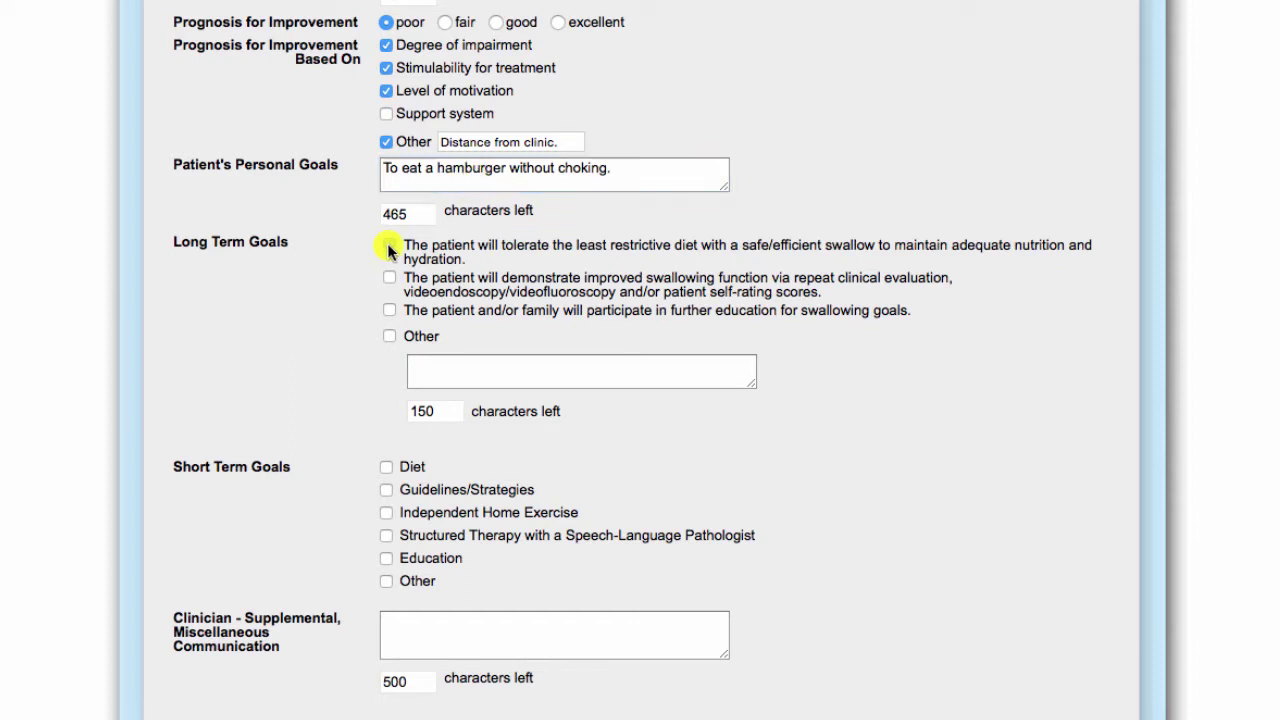
{"action": "left_click", "coordinate": [389, 280]}
{"action": "left_click", "coordinate": [389, 312]}
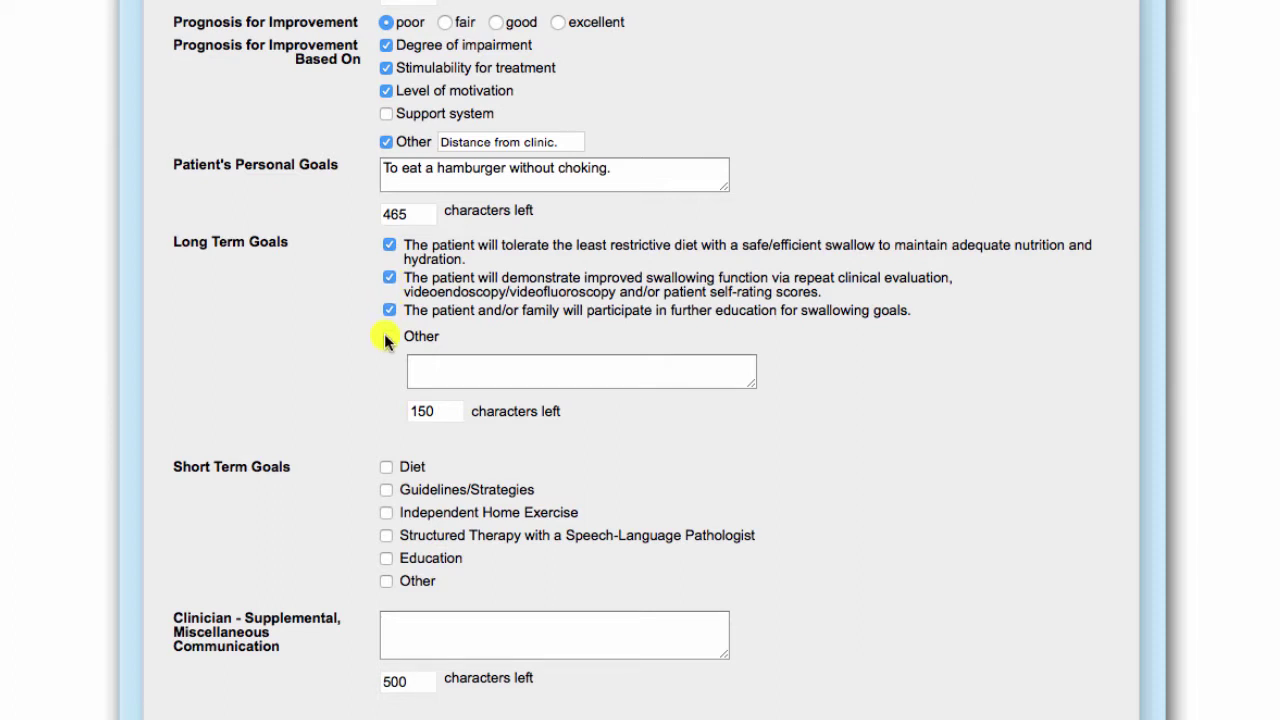
{"action": "left_click", "coordinate": [389, 336]}
{"action": "left_click", "coordinate": [440, 368]}
{"action": "type", "text": "The pat"}
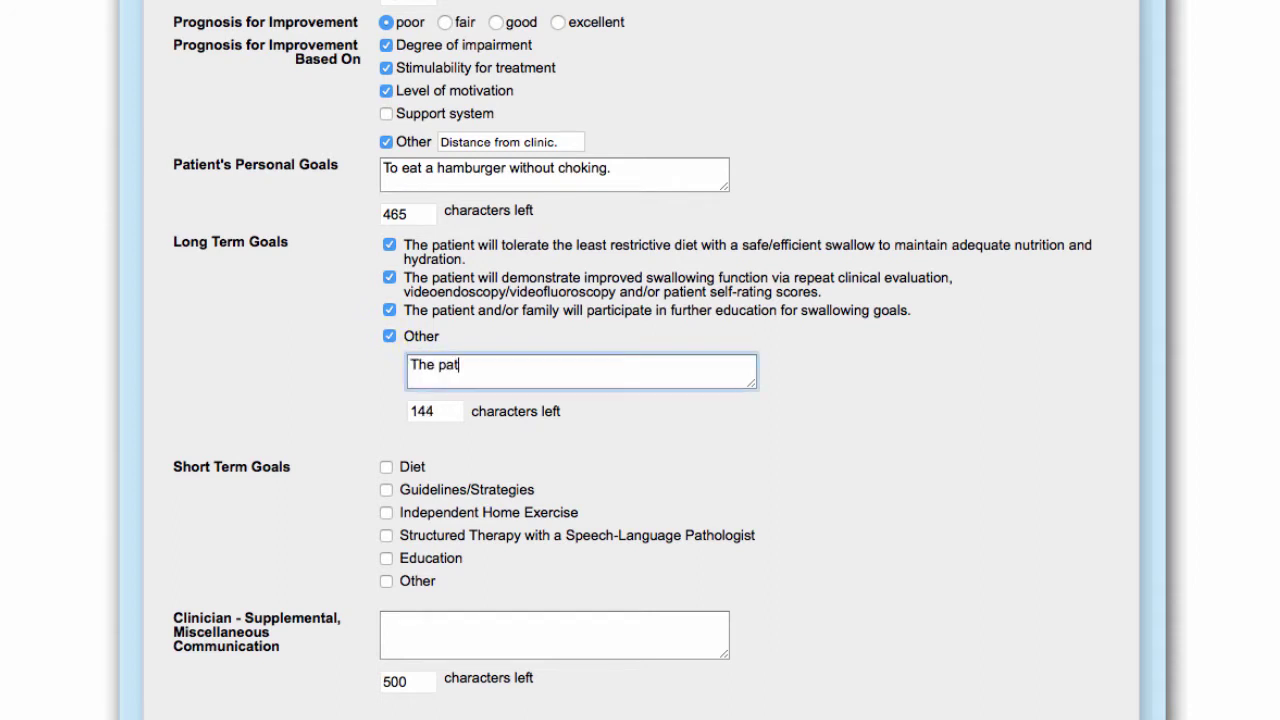
{"action": "type", "text": "ient will resume PO intake "}
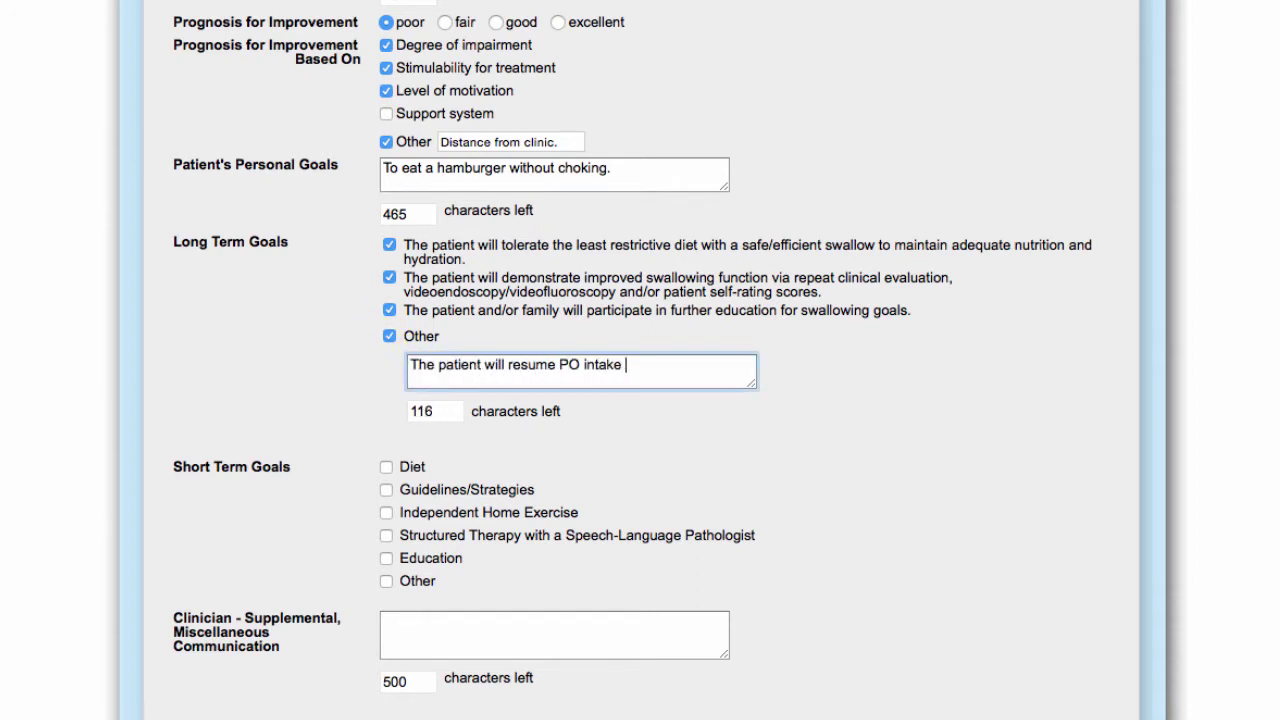
{"action": "type", "text": "of all consistencies."}
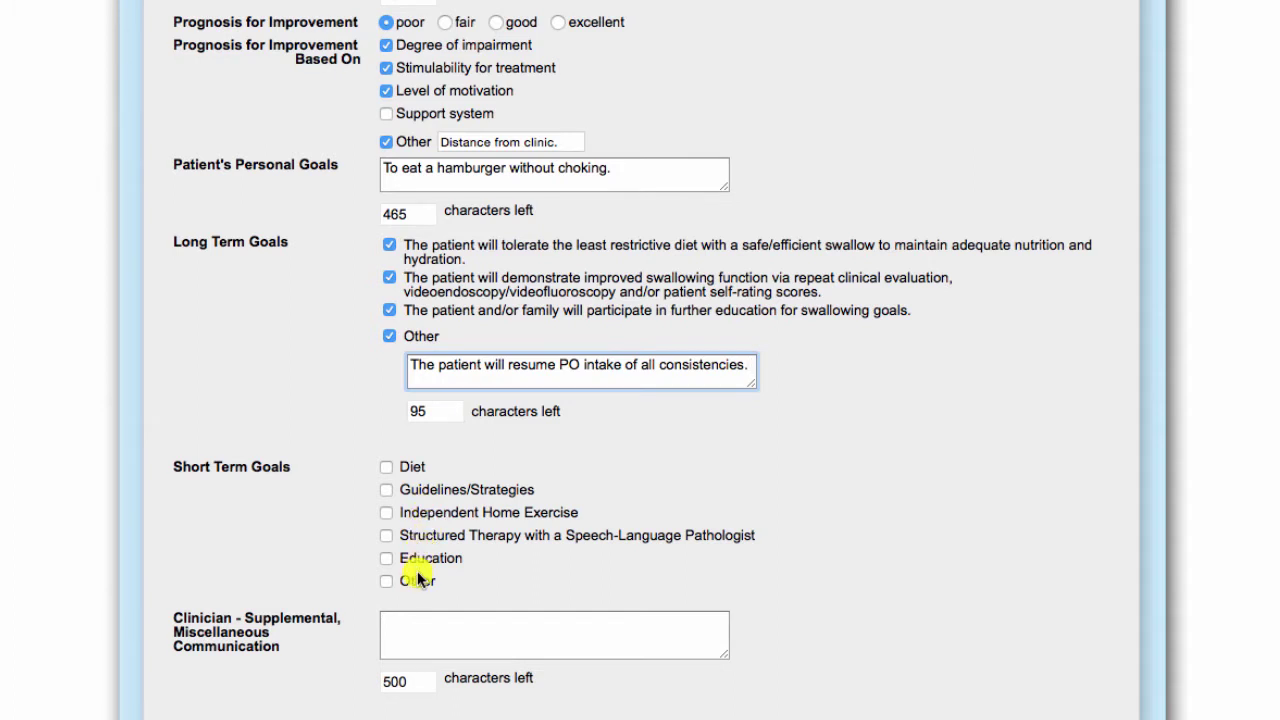
Add a Diet short-term goal: PO intake yes, mechanical soft, nectar thick liquids, 90%, SLP PO trials yes.
{"action": "left_click", "coordinate": [387, 468]}
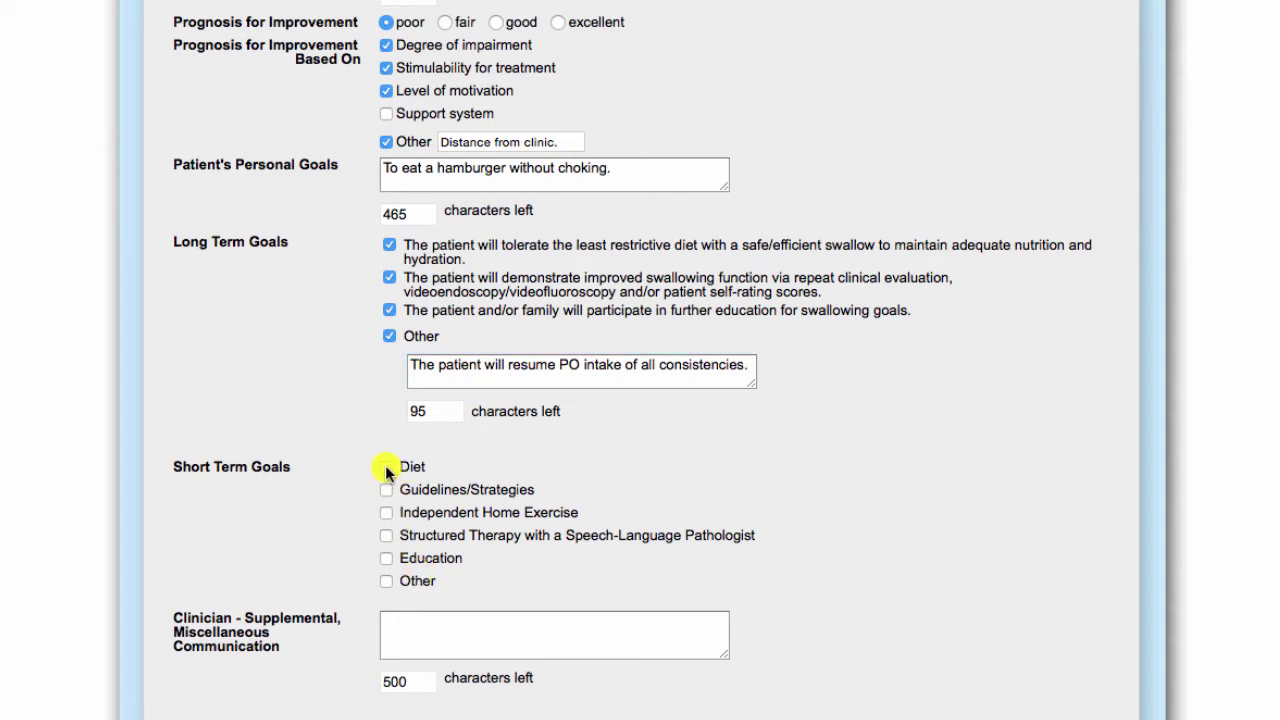
{"action": "left_click", "coordinate": [386, 467]}
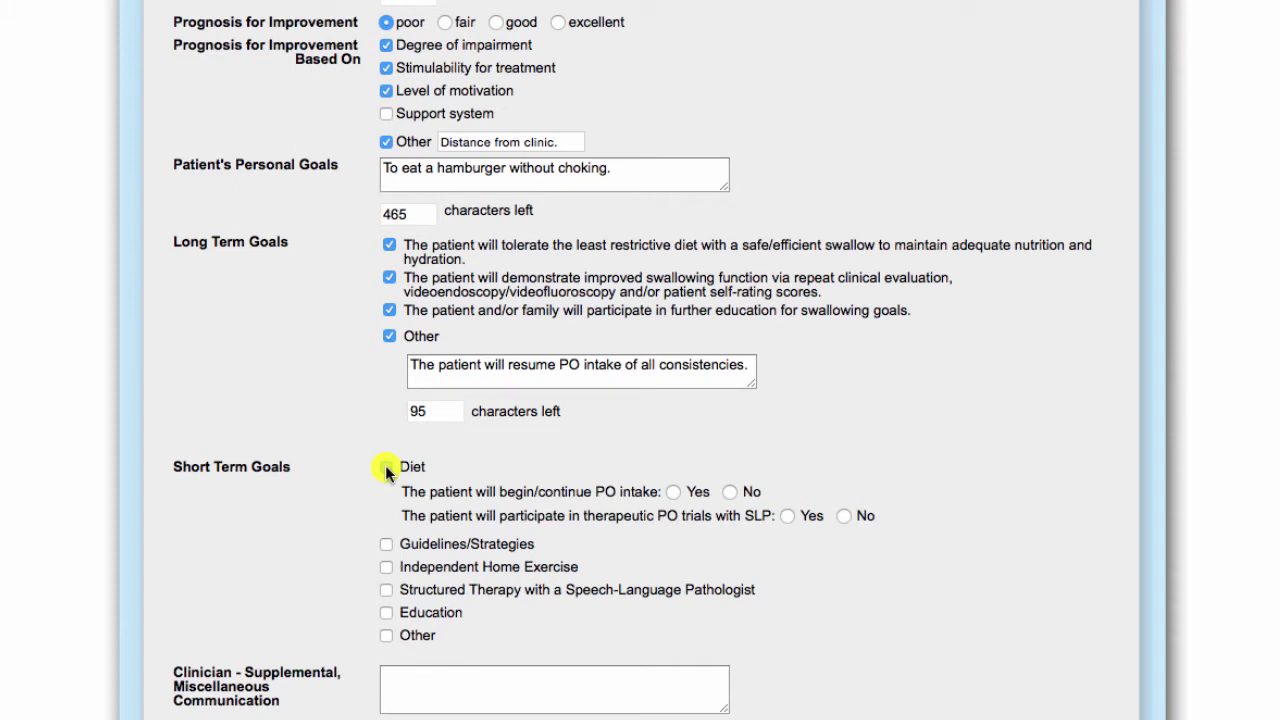
{"action": "left_click", "coordinate": [386, 467]}
{"action": "left_click", "coordinate": [729, 493]}
{"action": "left_click", "coordinate": [672, 493]}
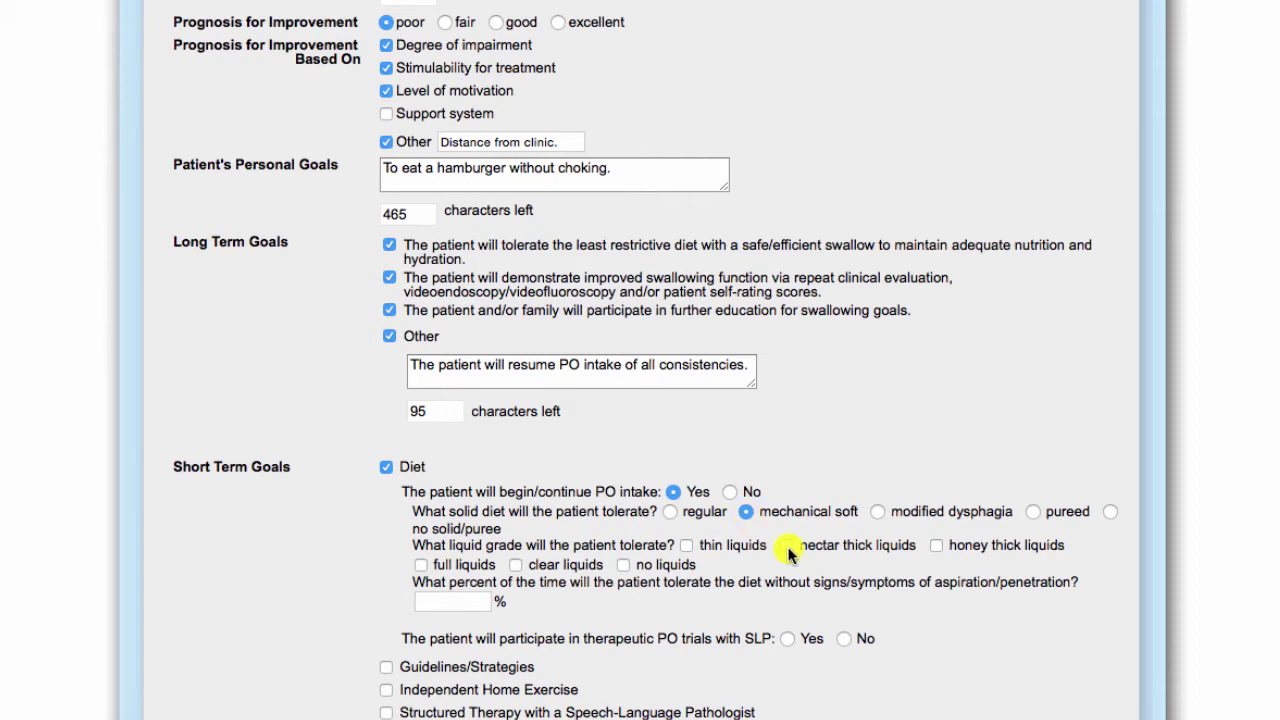
{"action": "left_click", "coordinate": [786, 546]}
{"action": "left_click", "coordinate": [452, 598]}
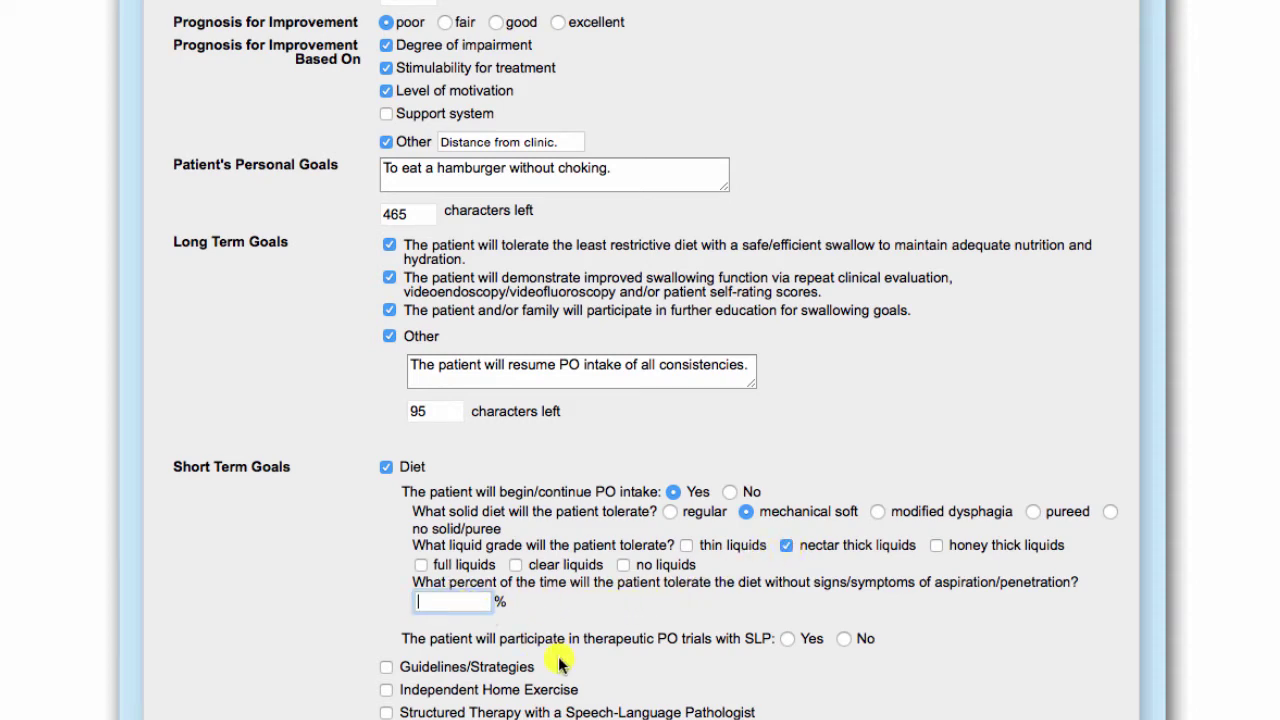
{"action": "type", "text": "90"}
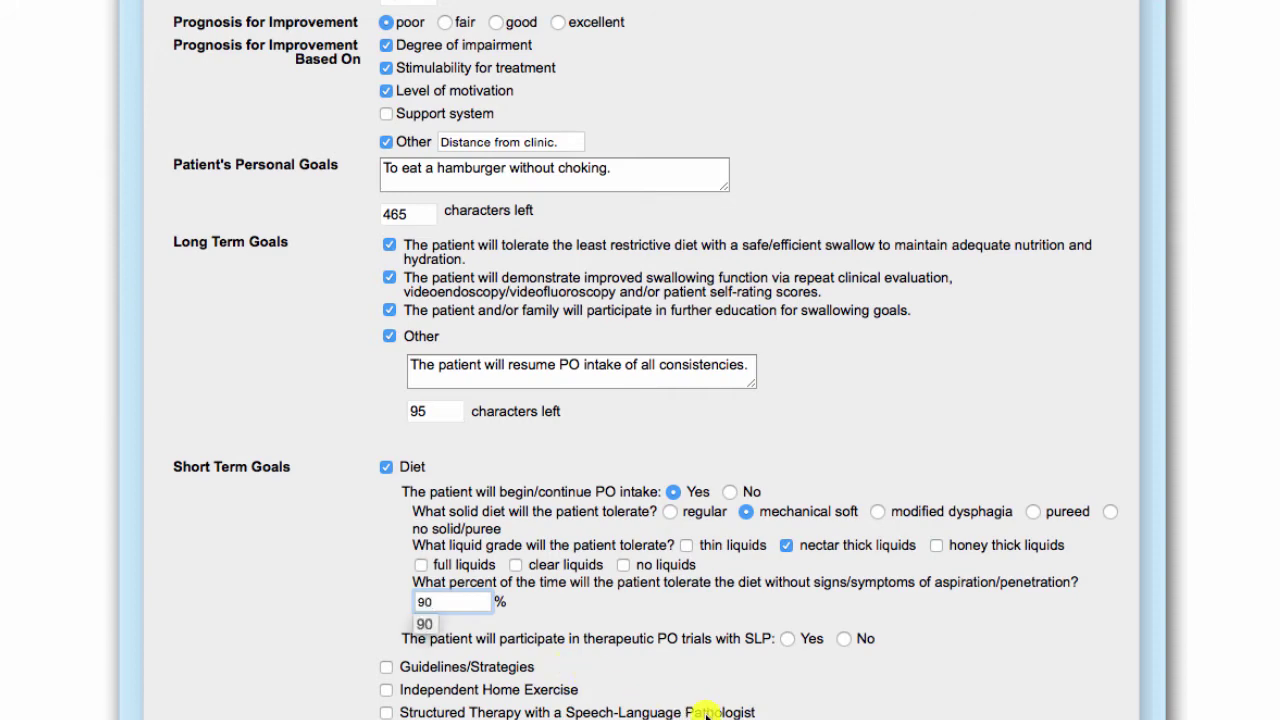
{"action": "left_click", "coordinate": [788, 640]}
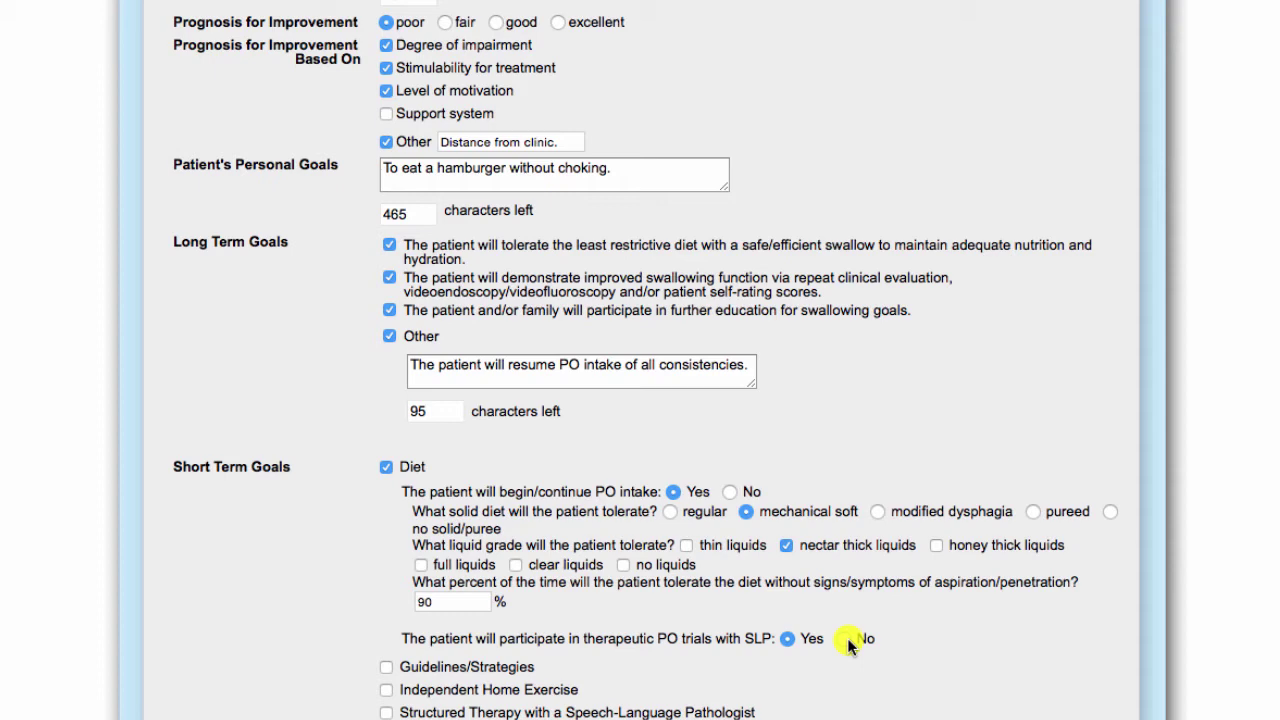
Add Guidelines/Strategies: Nectar-thick Liquid, Effortful Swallow, Mendelsohn Maneuver and Other 'Syringe Feeding'.
{"action": "left_click", "coordinate": [387, 669]}
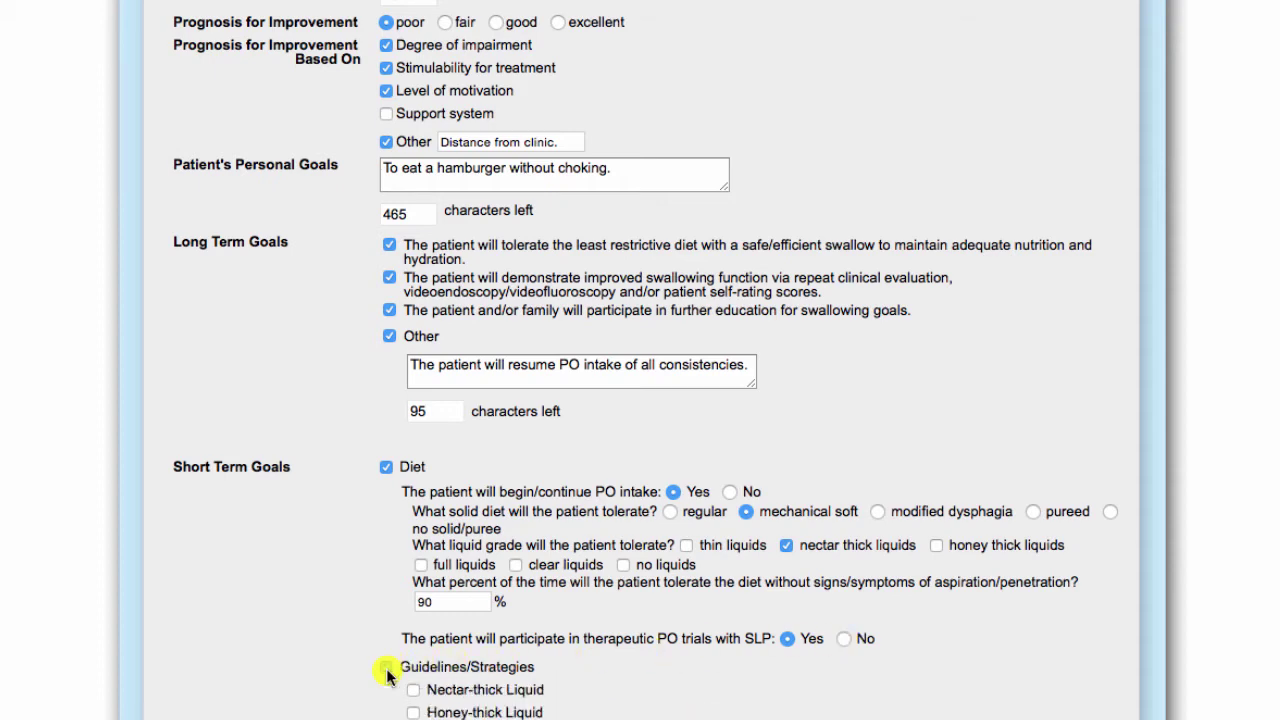
{"action": "scroll", "coordinate": [387, 670], "scroll_direction": "down", "scroll_amount": 5}
{"action": "scroll", "coordinate": [640, 400], "scroll_direction": "down", "scroll_amount": 3}
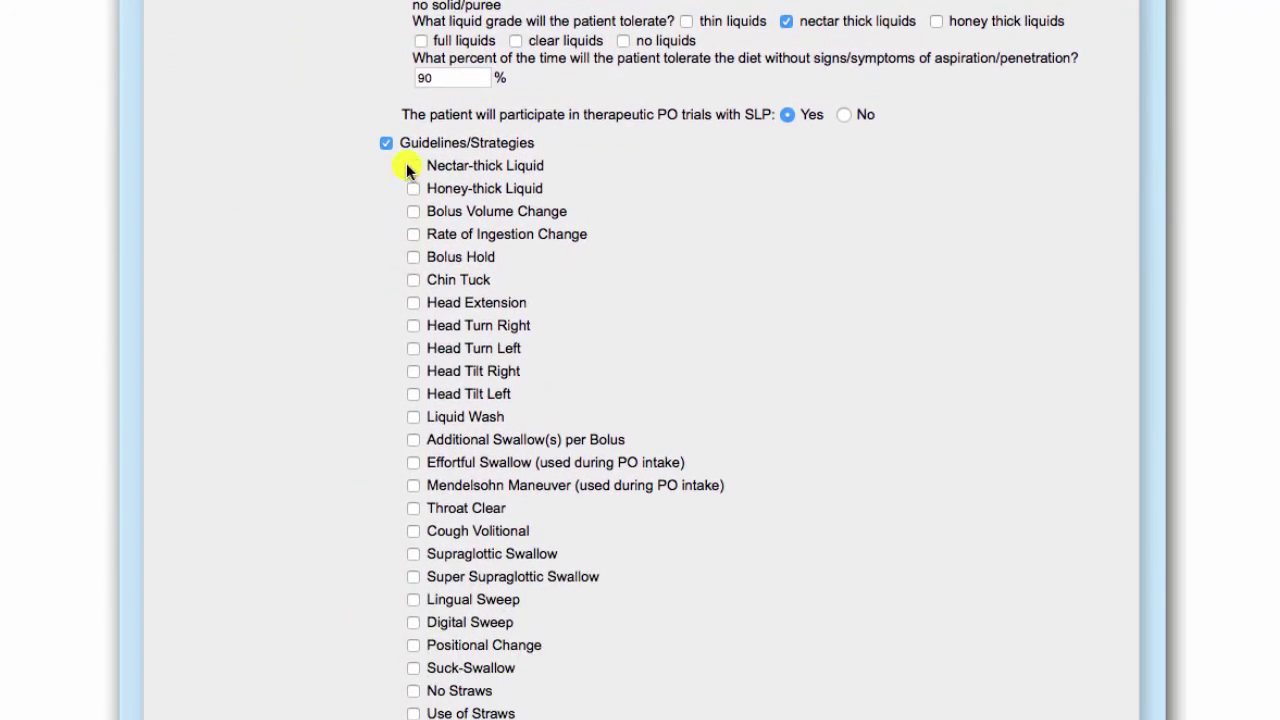
{"action": "left_click", "coordinate": [412, 166]}
{"action": "left_click", "coordinate": [413, 466]}
{"action": "left_click", "coordinate": [413, 485]}
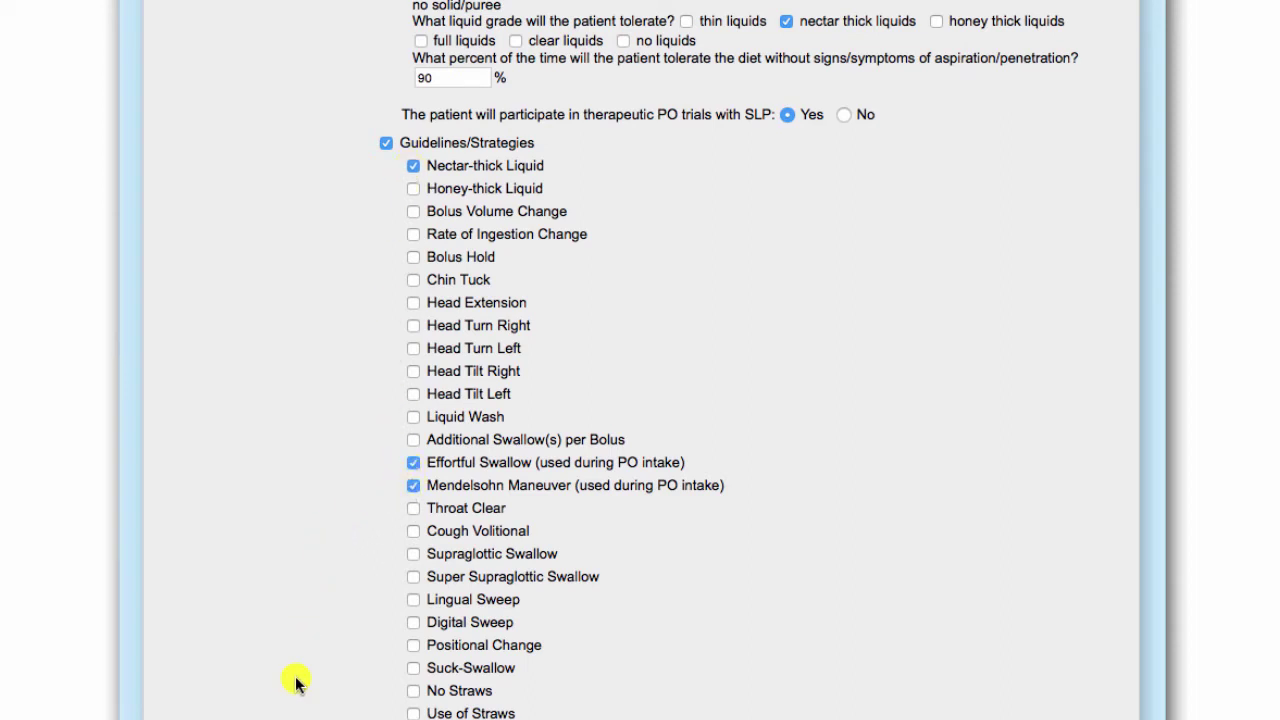
{"action": "scroll", "coordinate": [297, 680], "scroll_direction": "down", "scroll_amount": 3}
{"action": "scroll", "coordinate": [297, 680], "scroll_direction": "down", "scroll_amount": 2}
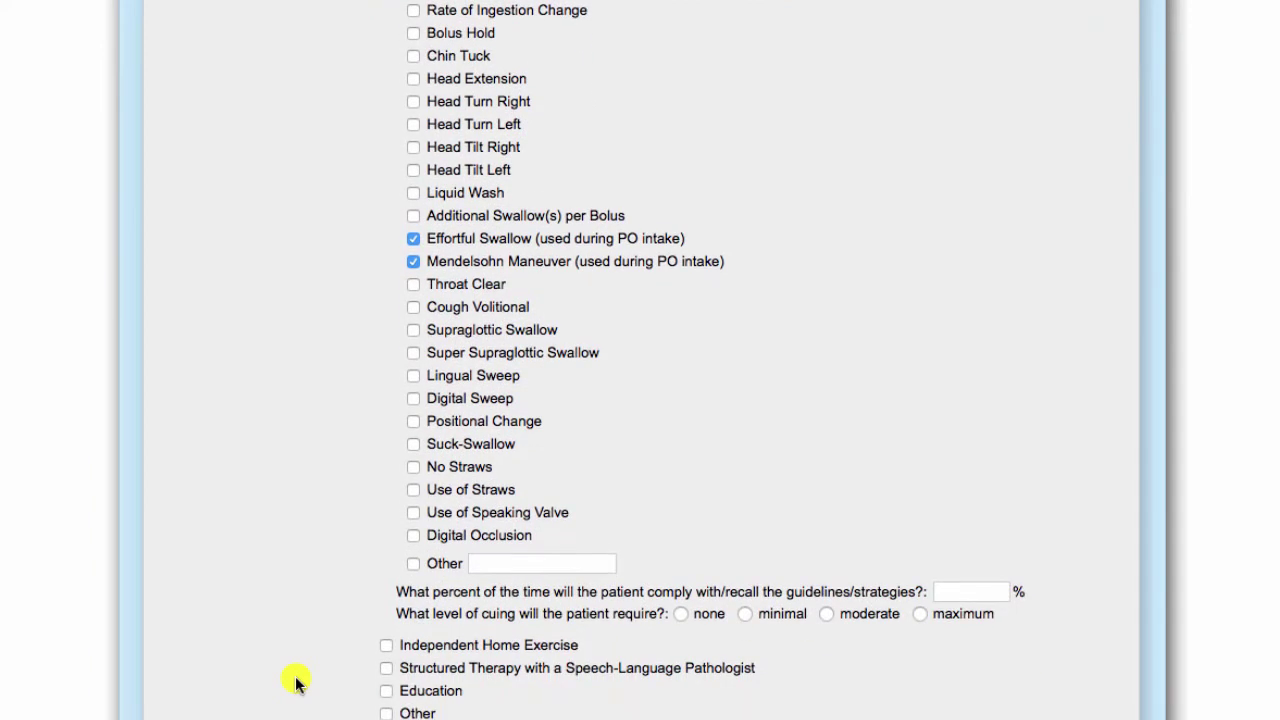
{"action": "scroll", "coordinate": [297, 680], "scroll_direction": "down", "scroll_amount": 2}
{"action": "left_click", "coordinate": [413, 510]}
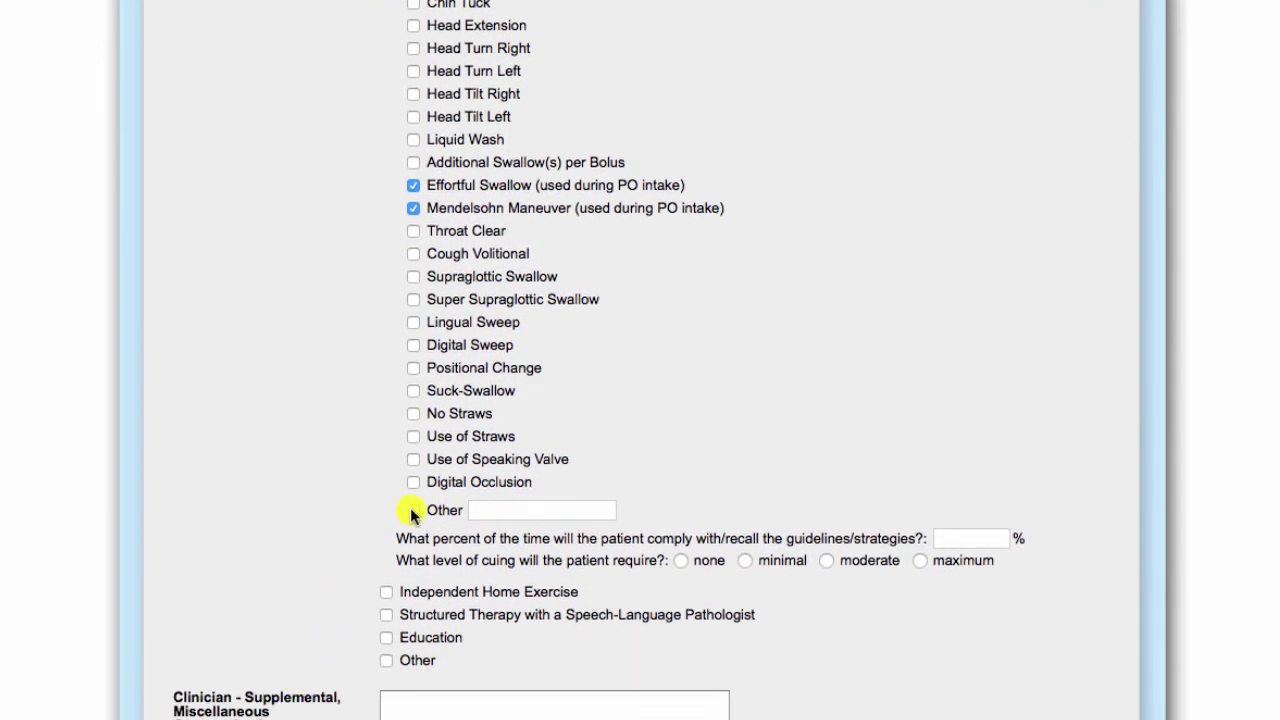
{"action": "left_click", "coordinate": [488, 512]}
{"action": "type", "text": "S"}
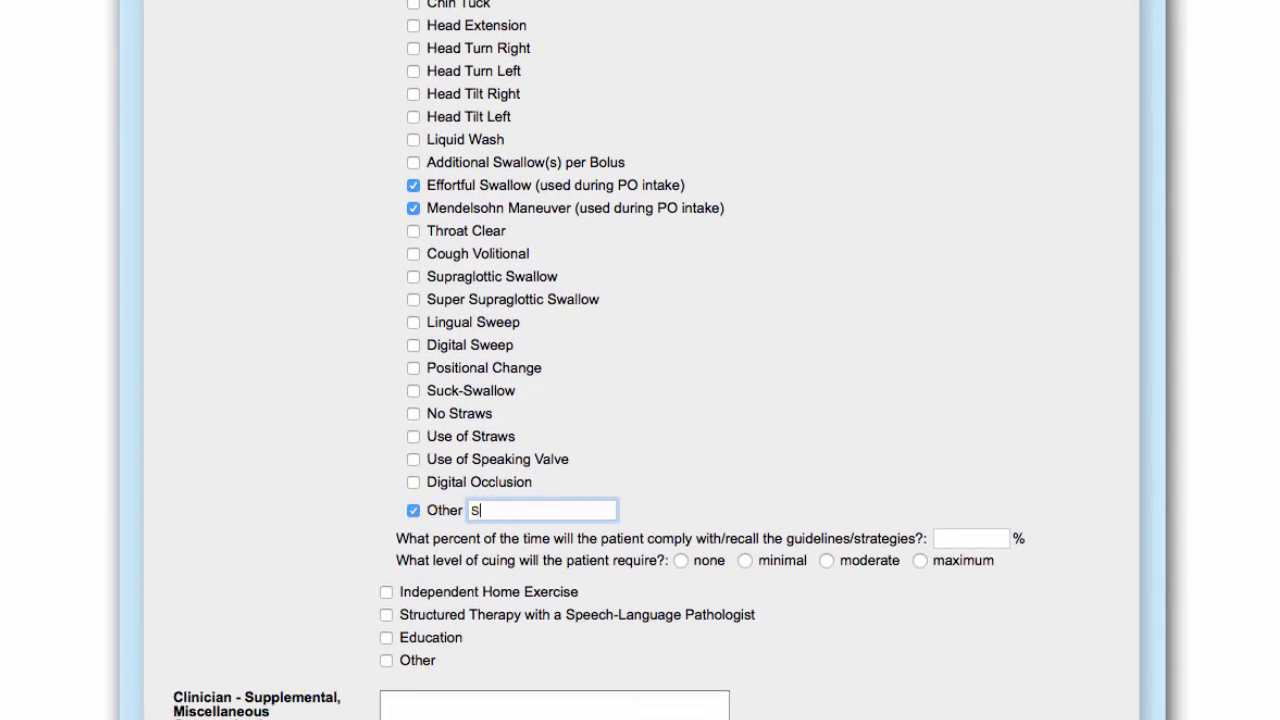
{"action": "type", "text": "yringe Feeding"}
Set the strategies to 80% compliance with moderate cuing, and add the Independent Home Exercise goal.
{"action": "left_click", "coordinate": [958, 540]}
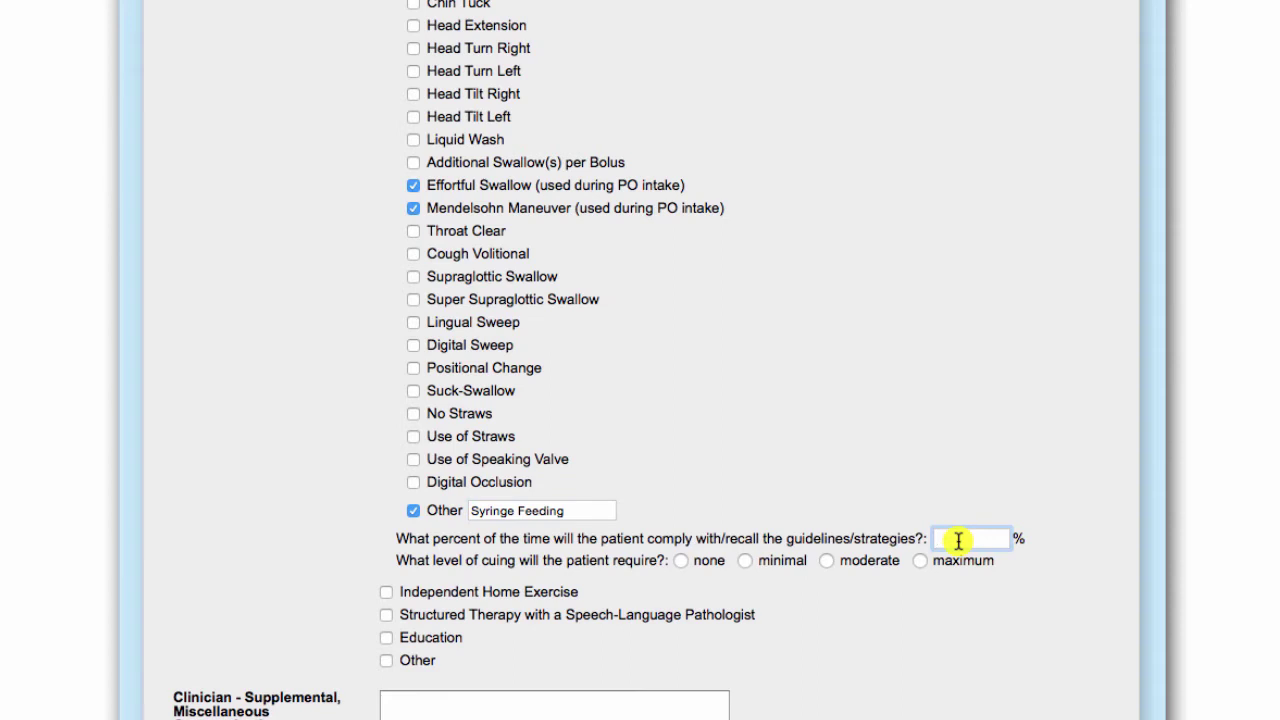
{"action": "type", "text": "80"}
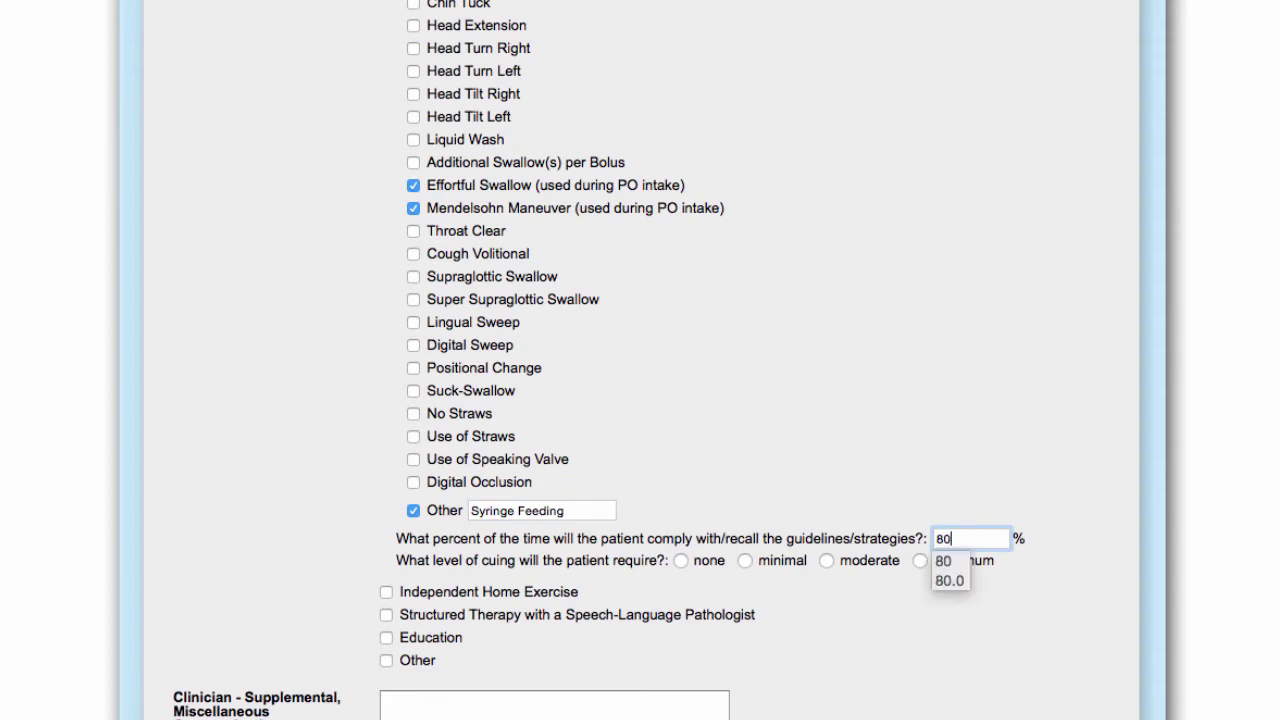
{"action": "left_click", "coordinate": [826, 561]}
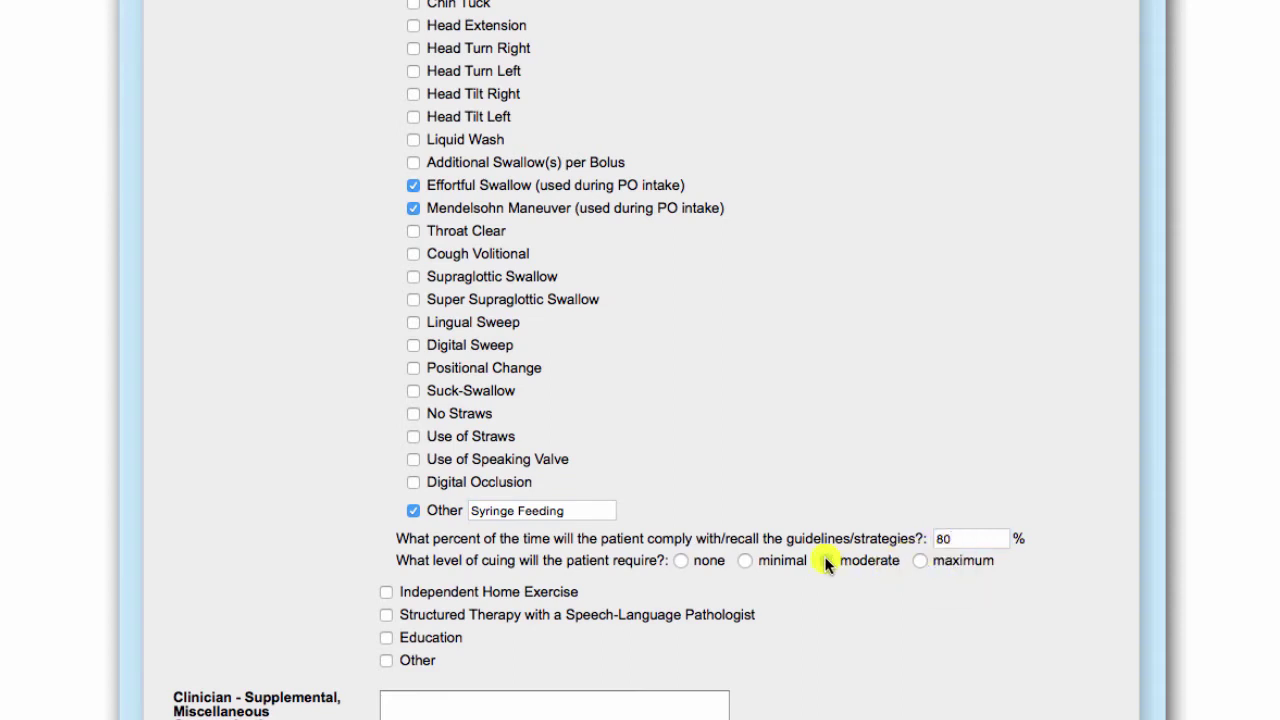
{"action": "left_click", "coordinate": [387, 595]}
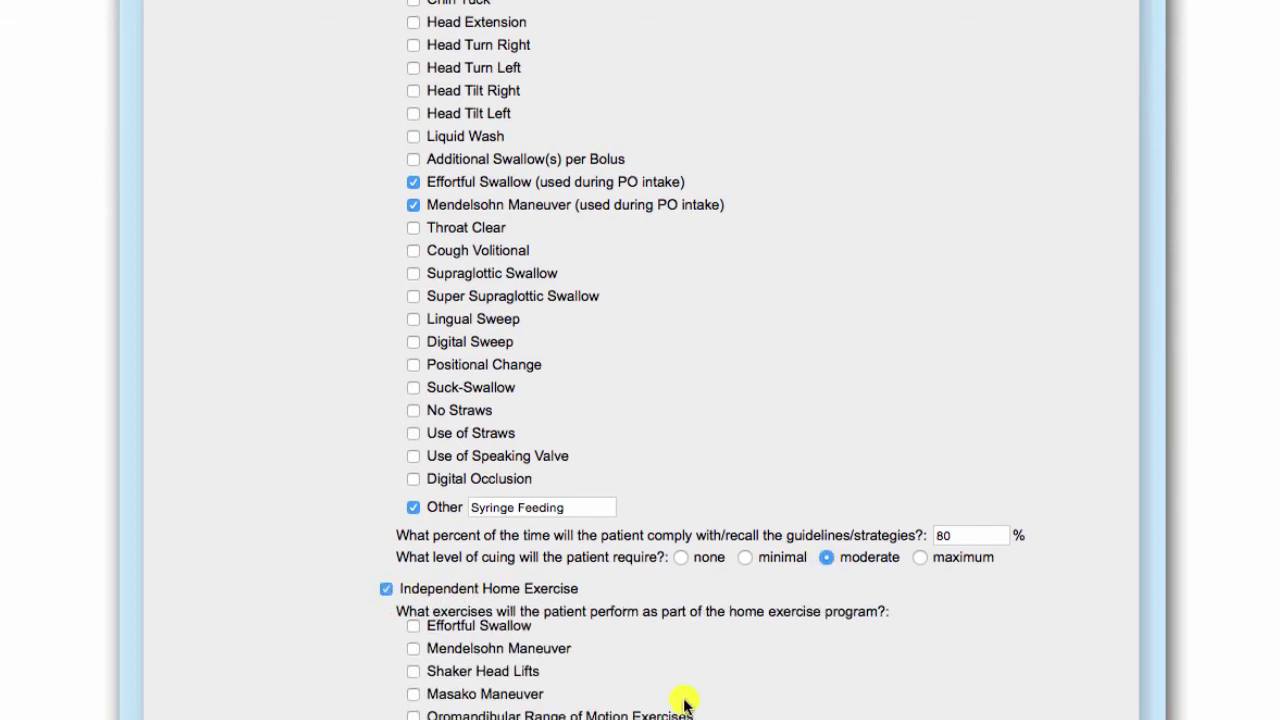
Select Effortful Swallow, Mendelsohn Maneuver and Masako Maneuver as home exercises.
{"action": "scroll", "coordinate": [686, 700], "scroll_direction": "down", "scroll_amount": 5}
{"action": "scroll", "coordinate": [685, 700], "scroll_direction": "down", "scroll_amount": 2}
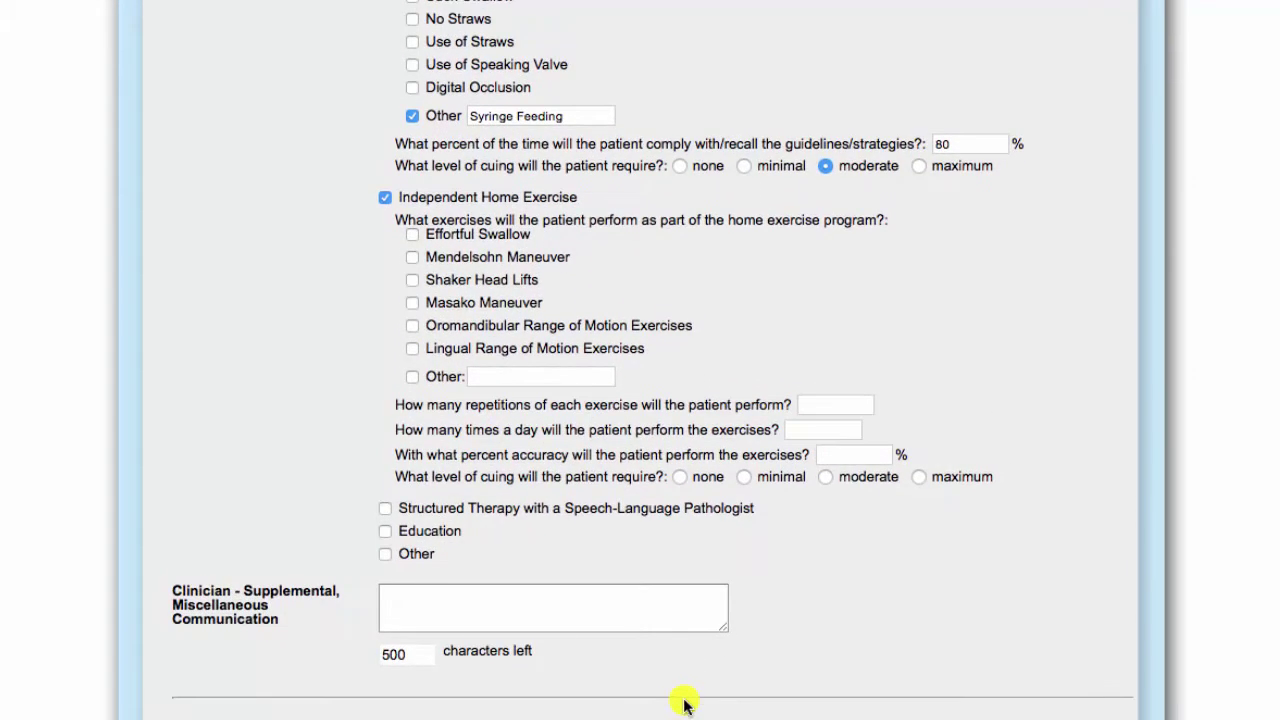
{"action": "left_click", "coordinate": [413, 234]}
{"action": "left_click", "coordinate": [414, 258]}
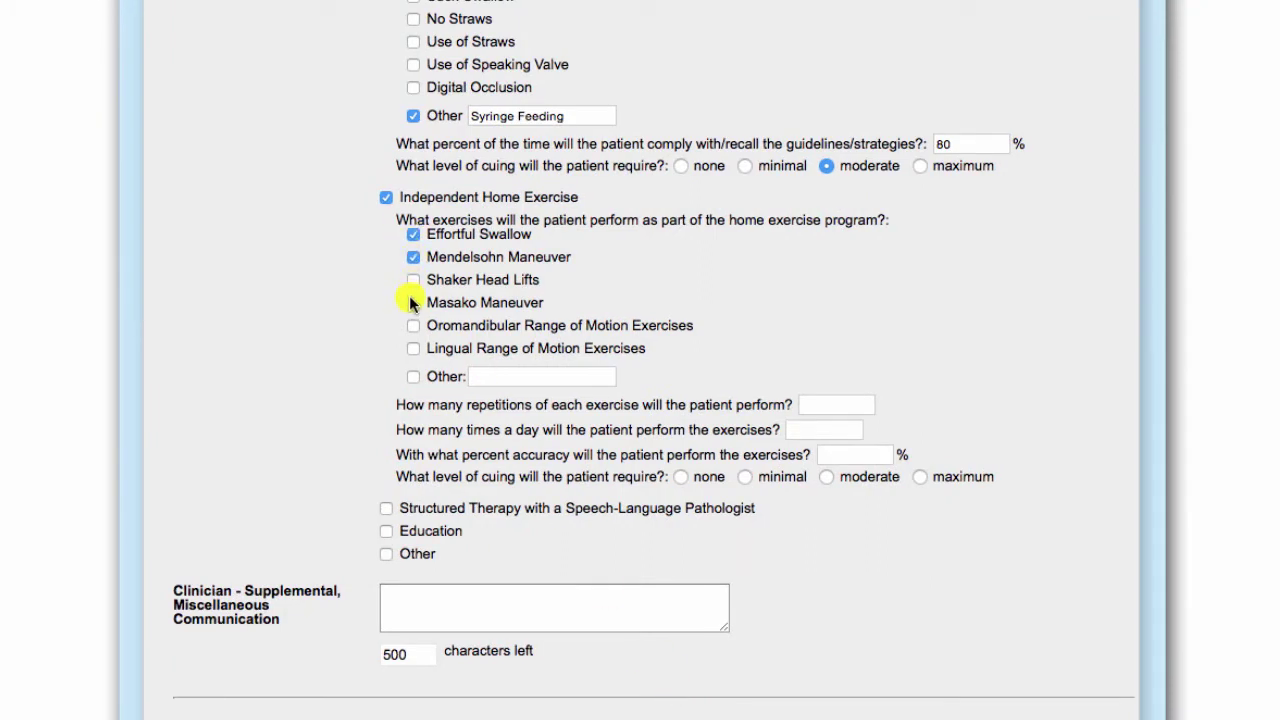
{"action": "left_click", "coordinate": [413, 302]}
Set the home exercises to 5 repetitions, 5 times daily, 90% accuracy with minimal cuing.
{"action": "left_click", "coordinate": [827, 408]}
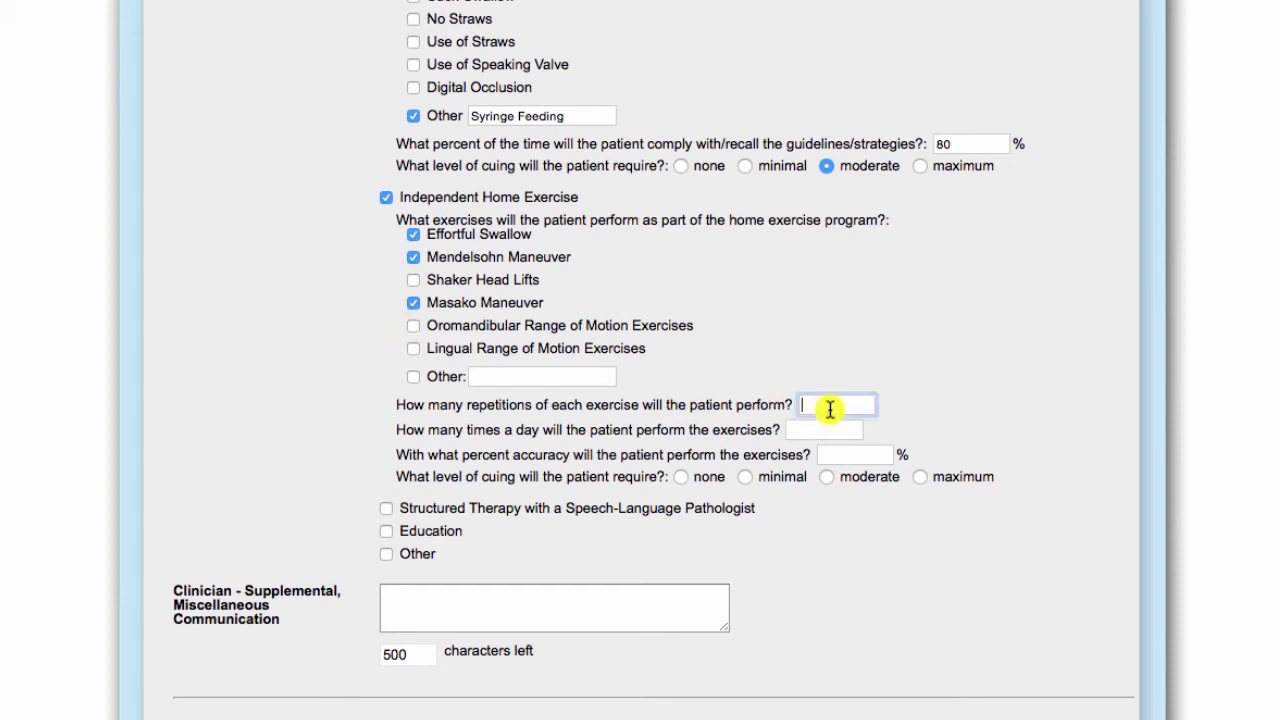
{"action": "type", "text": "5"}
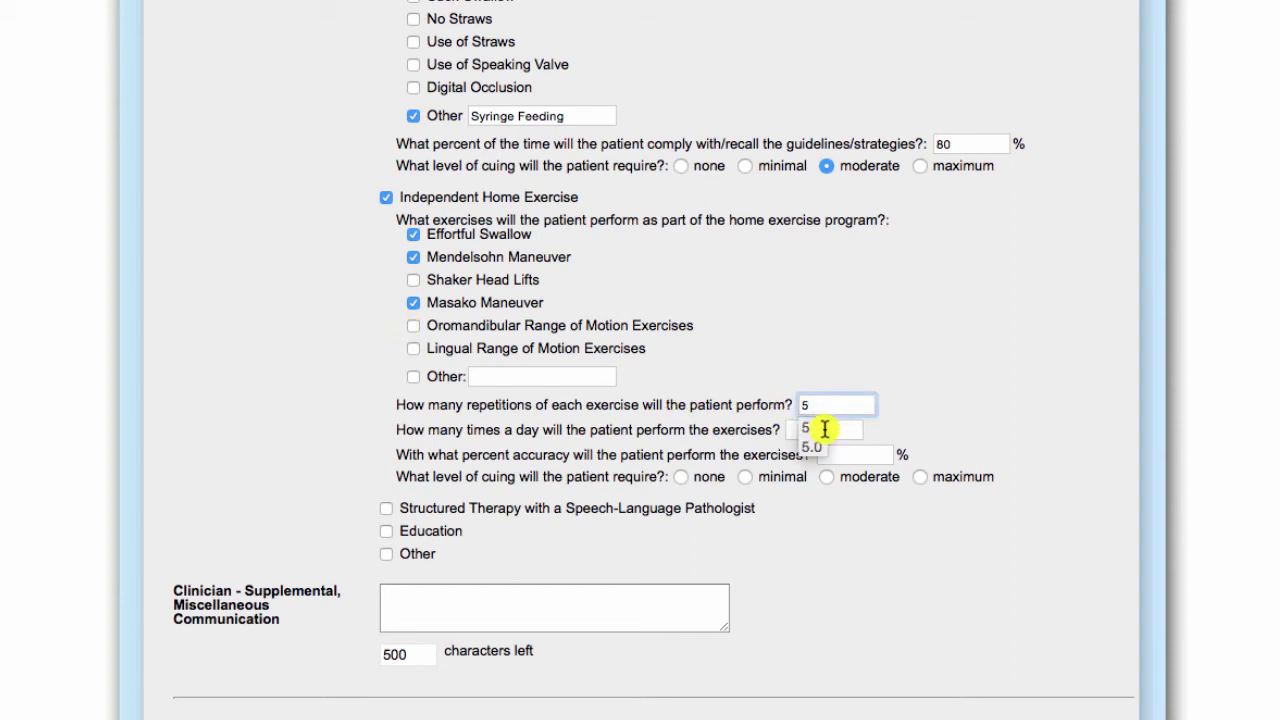
{"action": "left_click", "coordinate": [829, 429]}
{"action": "type", "text": "5"}
{"action": "left_click", "coordinate": [855, 452]}
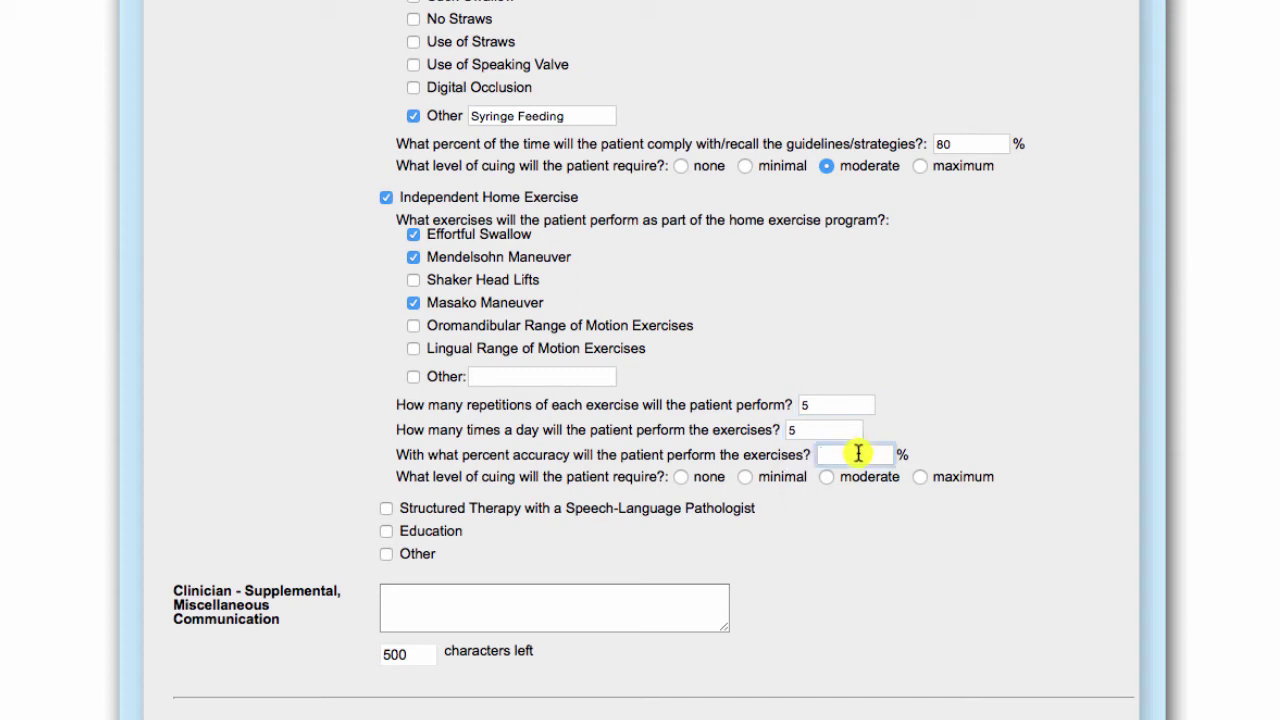
{"action": "type", "text": "90"}
{"action": "left_click", "coordinate": [748, 478]}
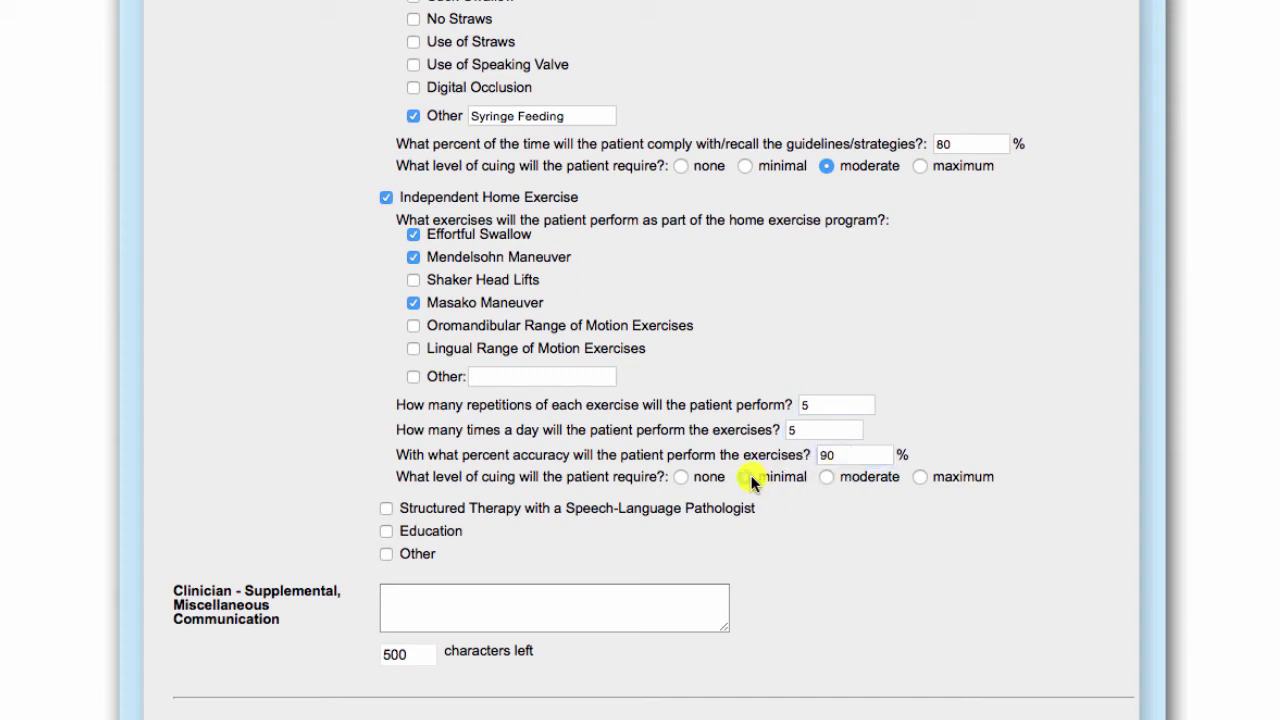
Add Structured Therapy with Effortful Swallow, Mendelsohn, Masako, TTOS, DPNS and Respiratory-Swallow Coordination Training.
{"action": "left_click", "coordinate": [386, 508]}
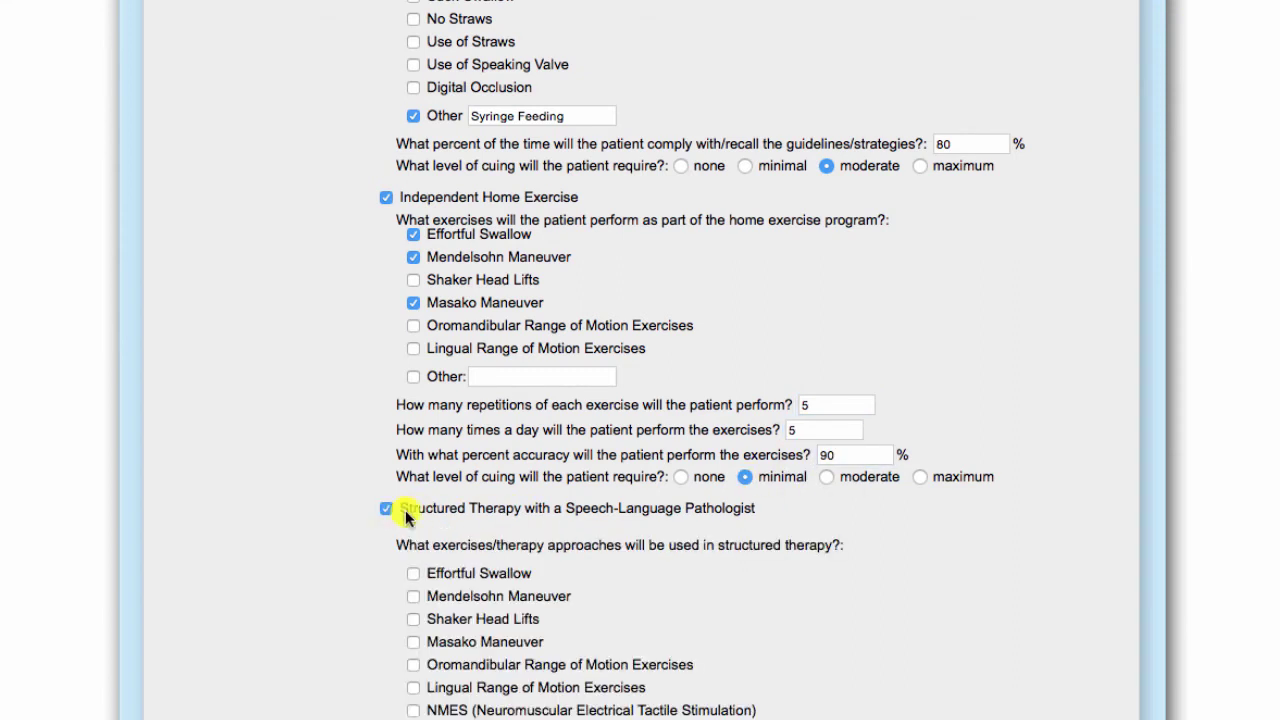
{"action": "scroll", "coordinate": [575, 568], "scroll_direction": "down", "scroll_amount": 1}
{"action": "scroll", "coordinate": [575, 568], "scroll_direction": "down", "scroll_amount": 5}
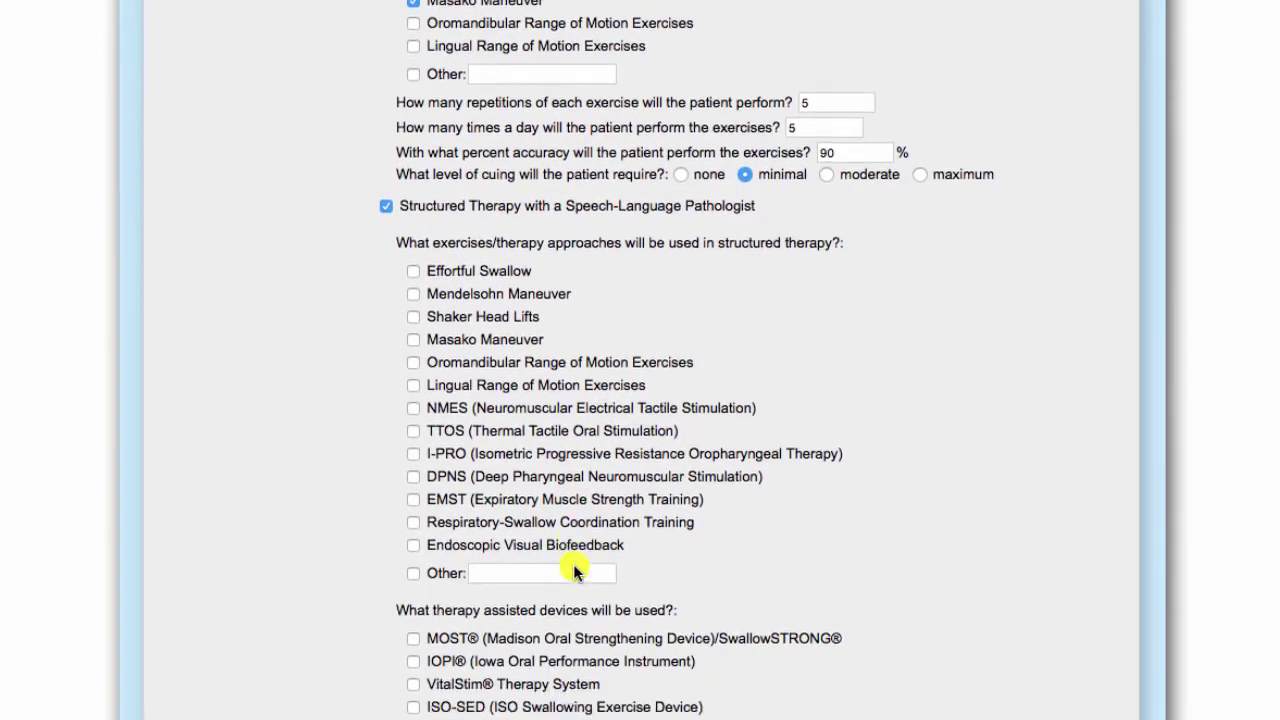
{"action": "scroll", "coordinate": [575, 570], "scroll_direction": "down", "scroll_amount": 1}
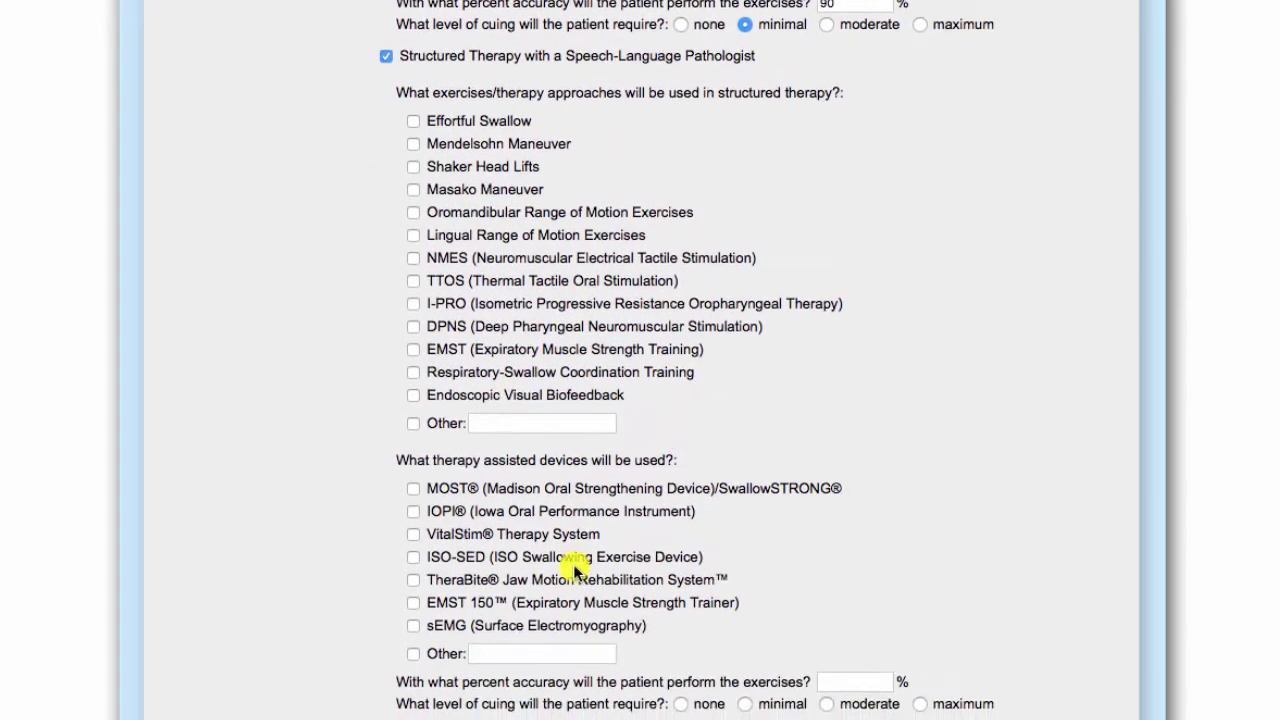
{"action": "left_click", "coordinate": [412, 121]}
{"action": "left_click", "coordinate": [413, 144]}
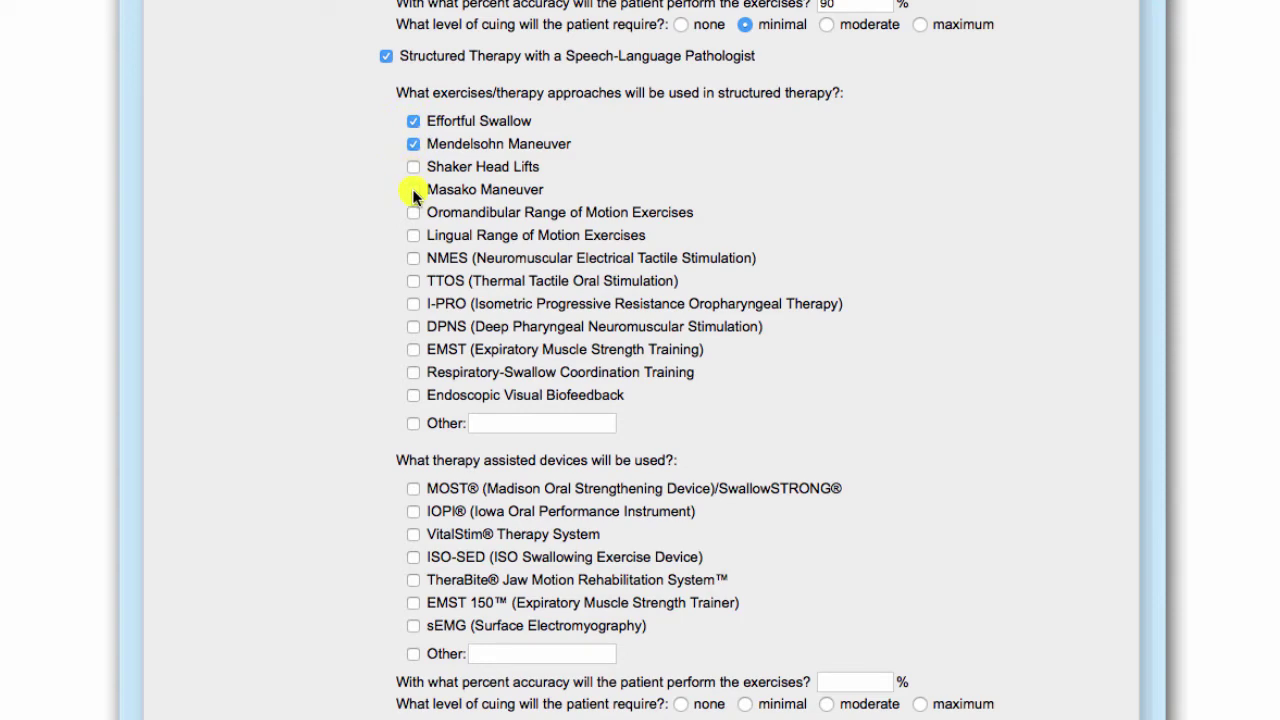
{"action": "left_click", "coordinate": [413, 190]}
{"action": "left_click", "coordinate": [413, 281]}
{"action": "left_click", "coordinate": [413, 327]}
{"action": "left_click", "coordinate": [413, 372]}
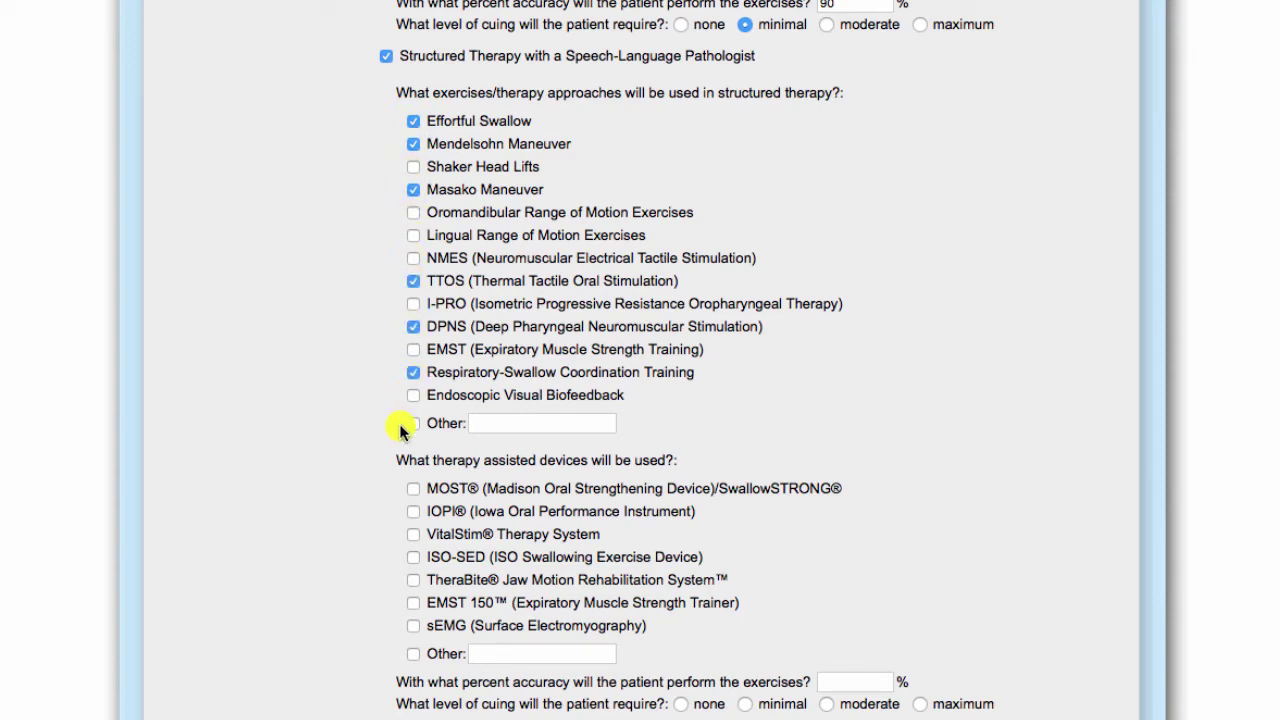
Use sEMG as the assistive device, with 80% accuracy and maximum cuing.
{"action": "left_click", "coordinate": [411, 628]}
{"action": "scroll", "coordinate": [336, 655], "scroll_direction": "down", "scroll_amount": 3}
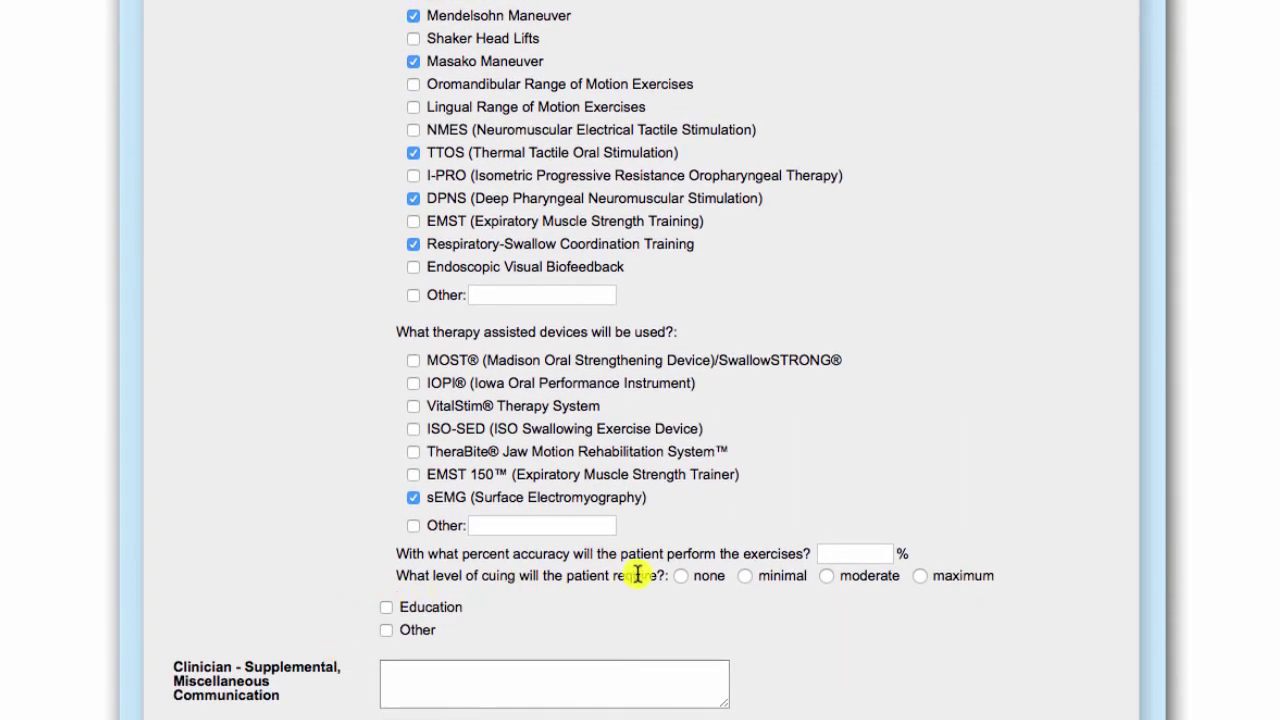
{"action": "left_click", "coordinate": [838, 551]}
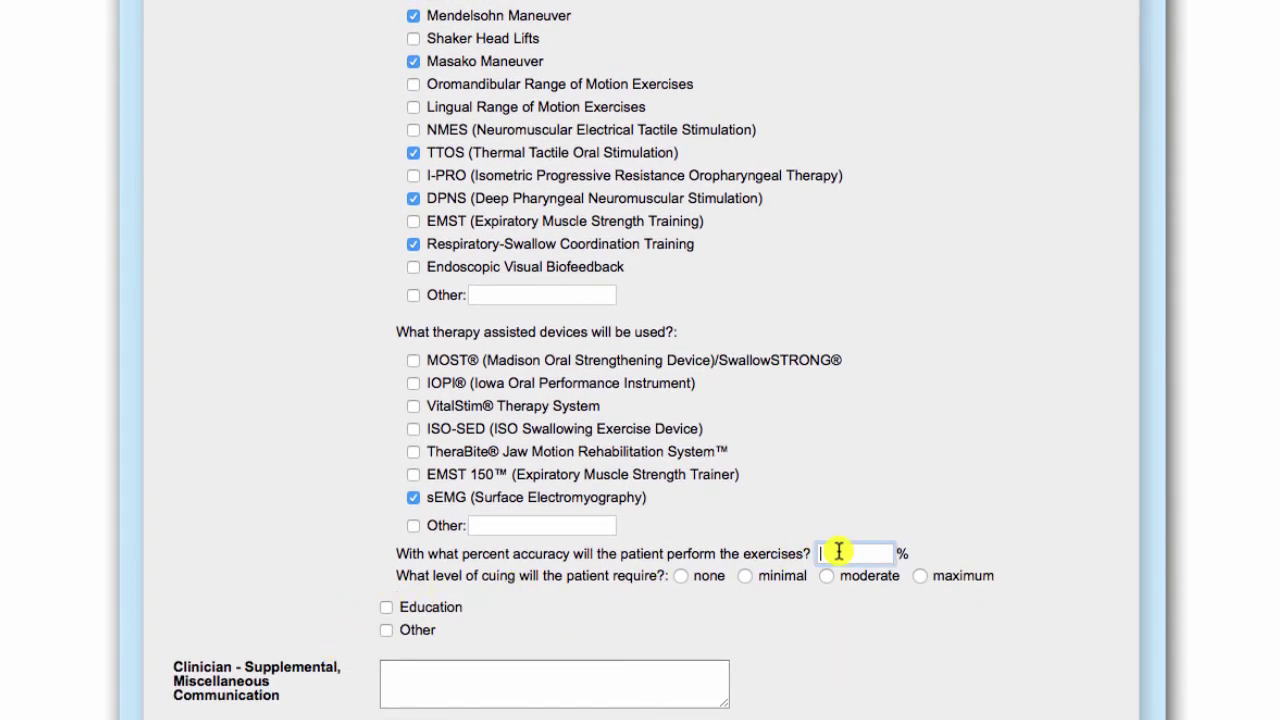
{"action": "type", "text": "80"}
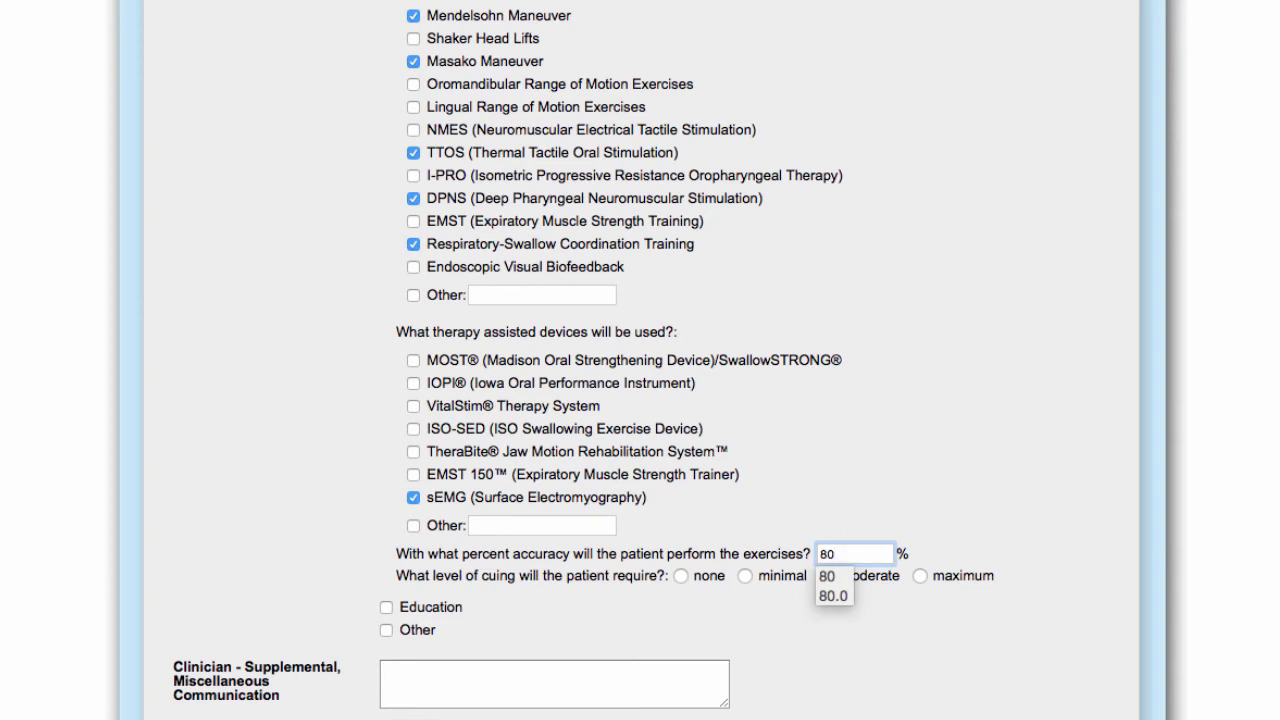
{"action": "left_click", "coordinate": [920, 575]}
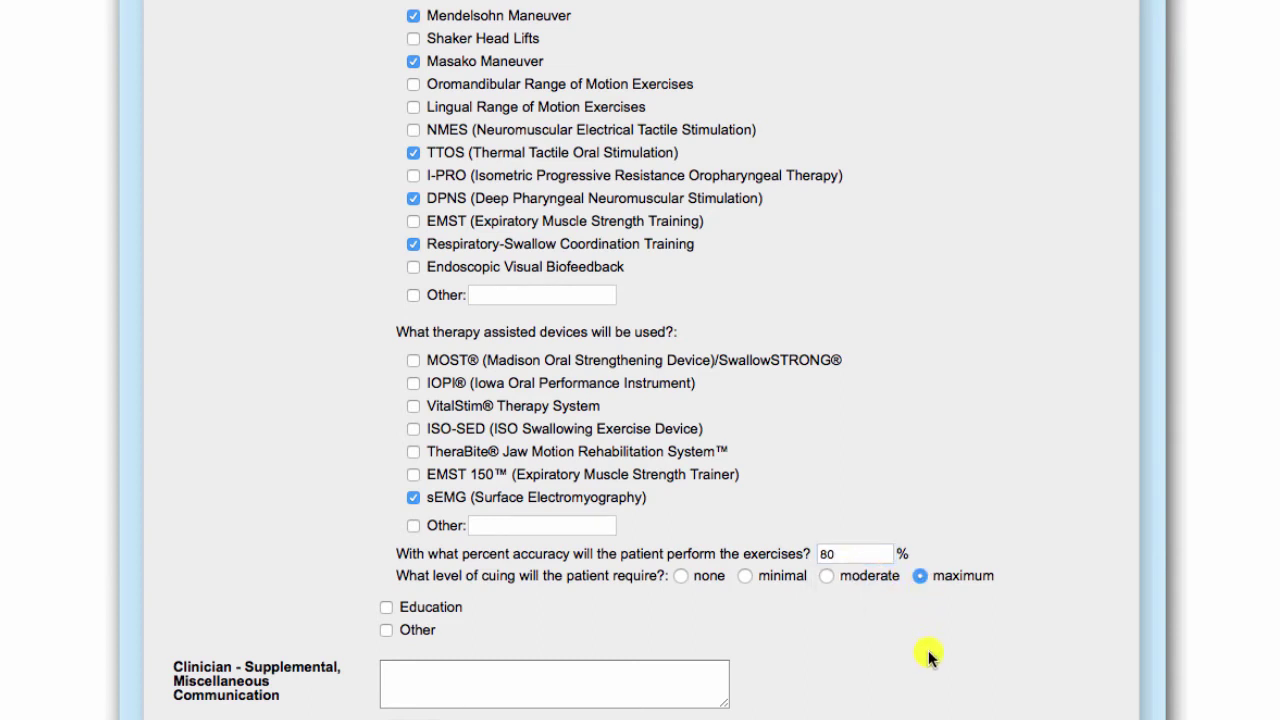
Add an Education goal for the patient, family and nurse.
{"action": "left_click", "coordinate": [389, 612]}
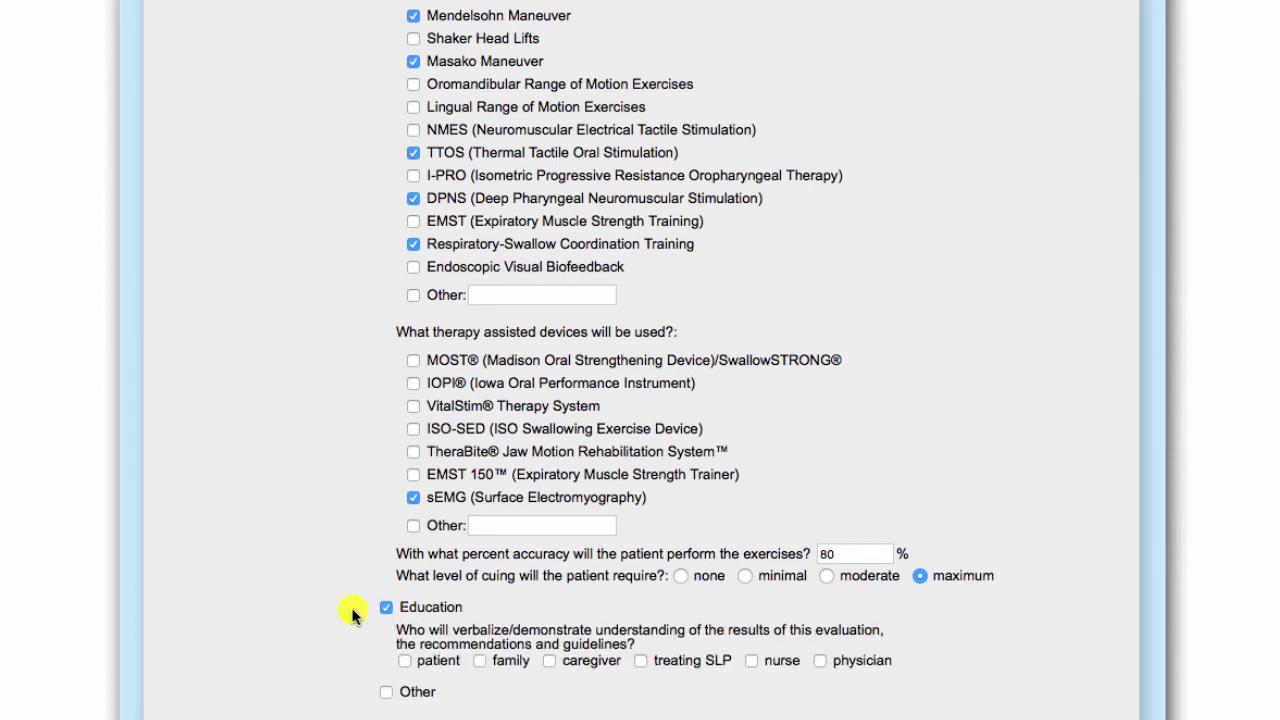
{"action": "scroll", "coordinate": [330, 670], "scroll_direction": "down", "scroll_amount": 1}
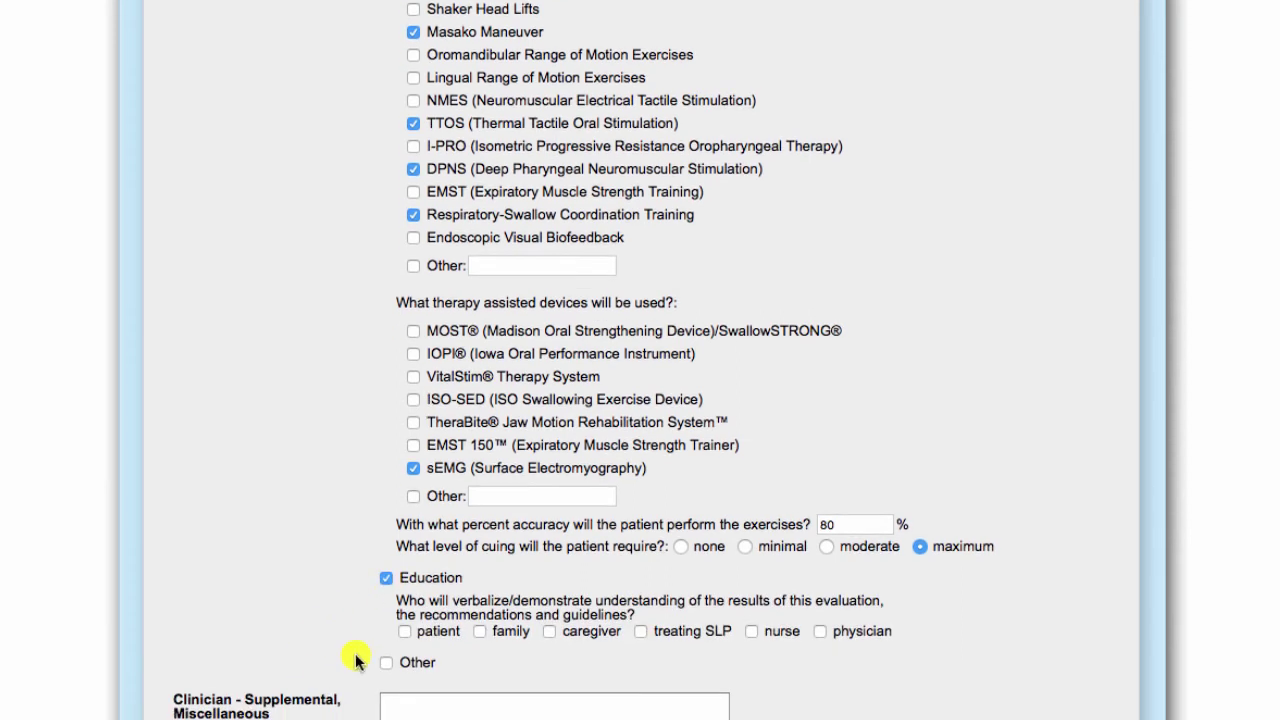
{"action": "left_click", "coordinate": [405, 634]}
{"action": "left_click", "coordinate": [480, 632]}
{"action": "left_click", "coordinate": [752, 632]}
{"action": "scroll", "coordinate": [823, 707], "scroll_direction": "down", "scroll_amount": 3}
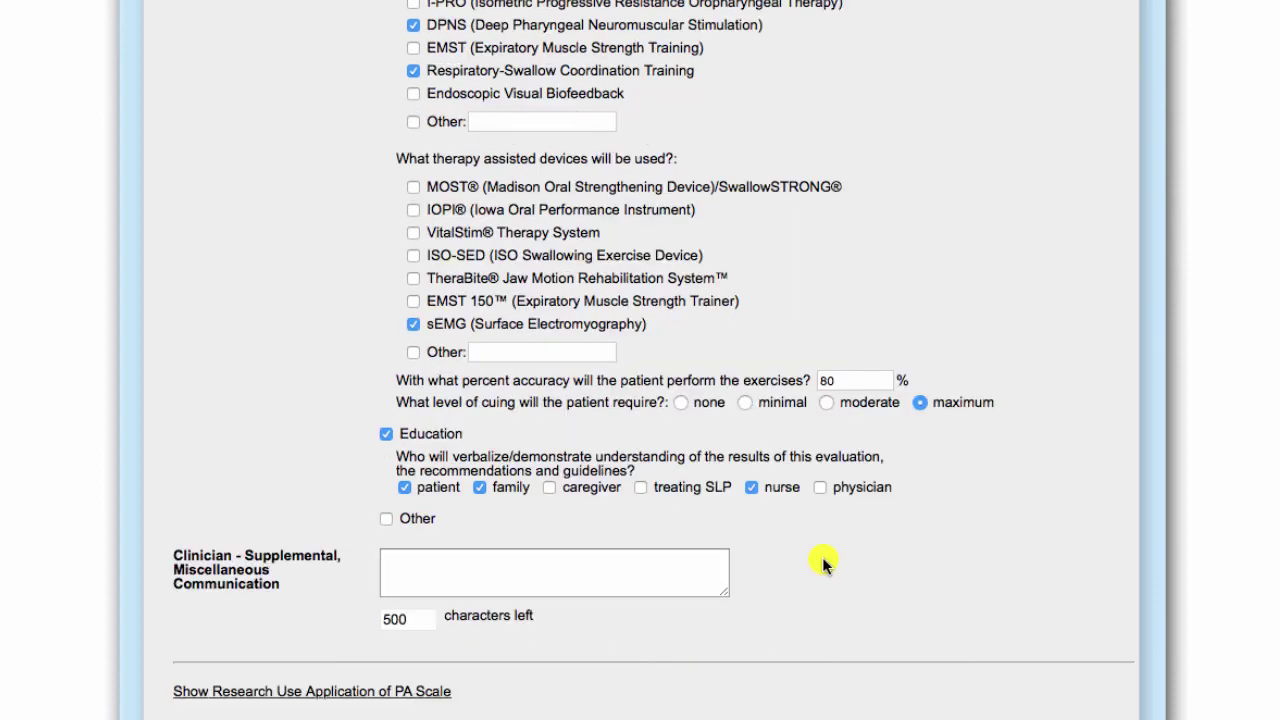
Add an Other goal: the patient turns in homework forms weekly with at least 80% completion.
{"action": "left_click", "coordinate": [386, 518]}
{"action": "left_click", "coordinate": [449, 555]}
{"action": "type", "text": "The patient "}
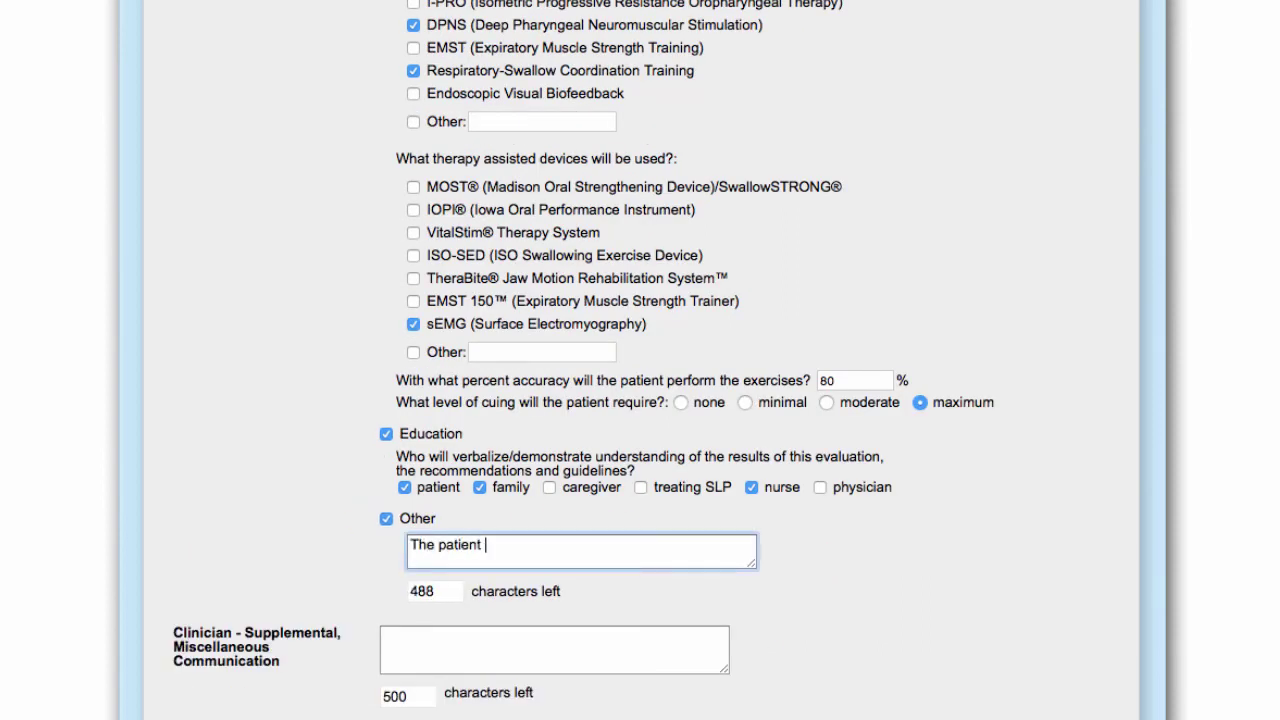
{"action": "type", "text": "will turn in hom"}
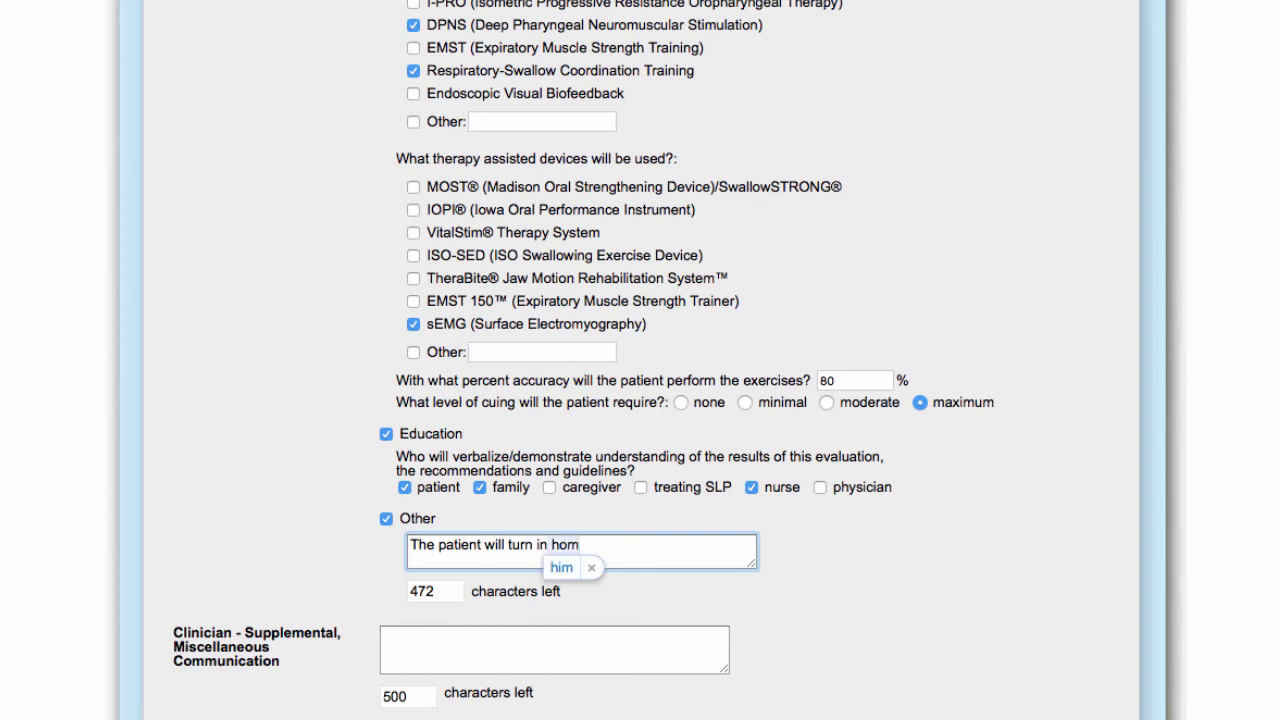
{"action": "type", "text": "ework forms each wee"}
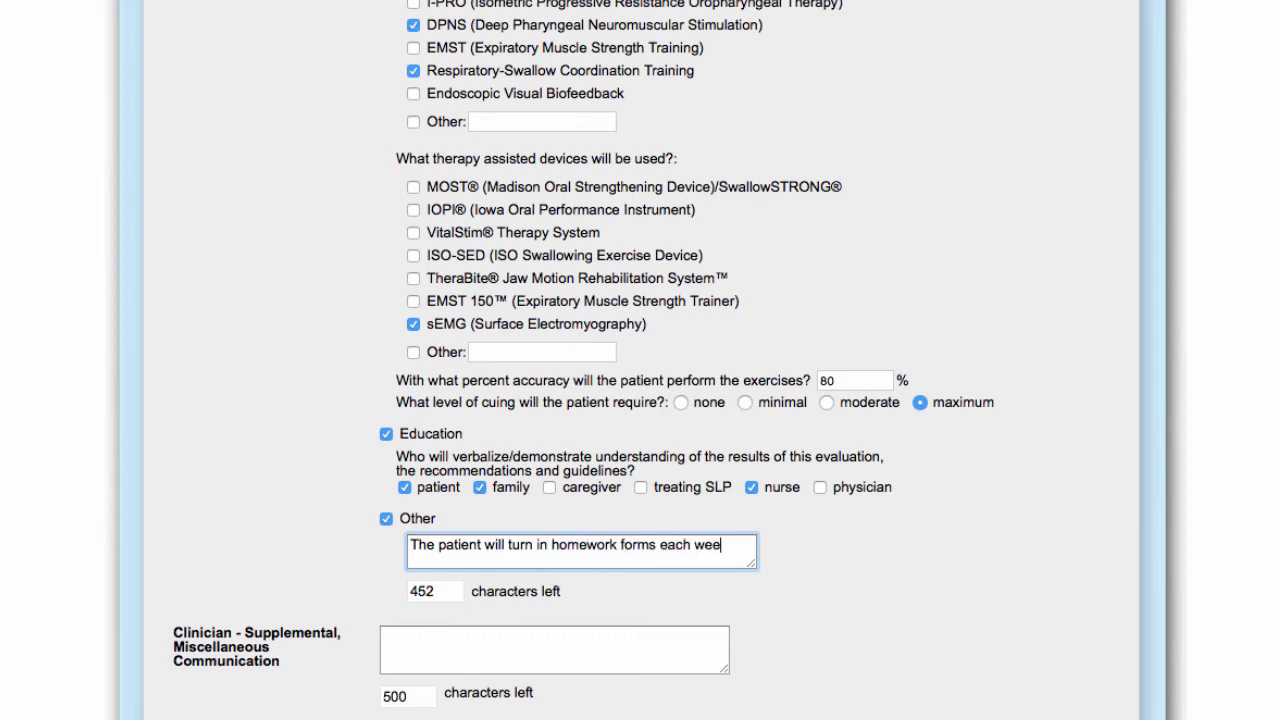
{"action": "type", "text": "k with at least an 80% completion rate."}
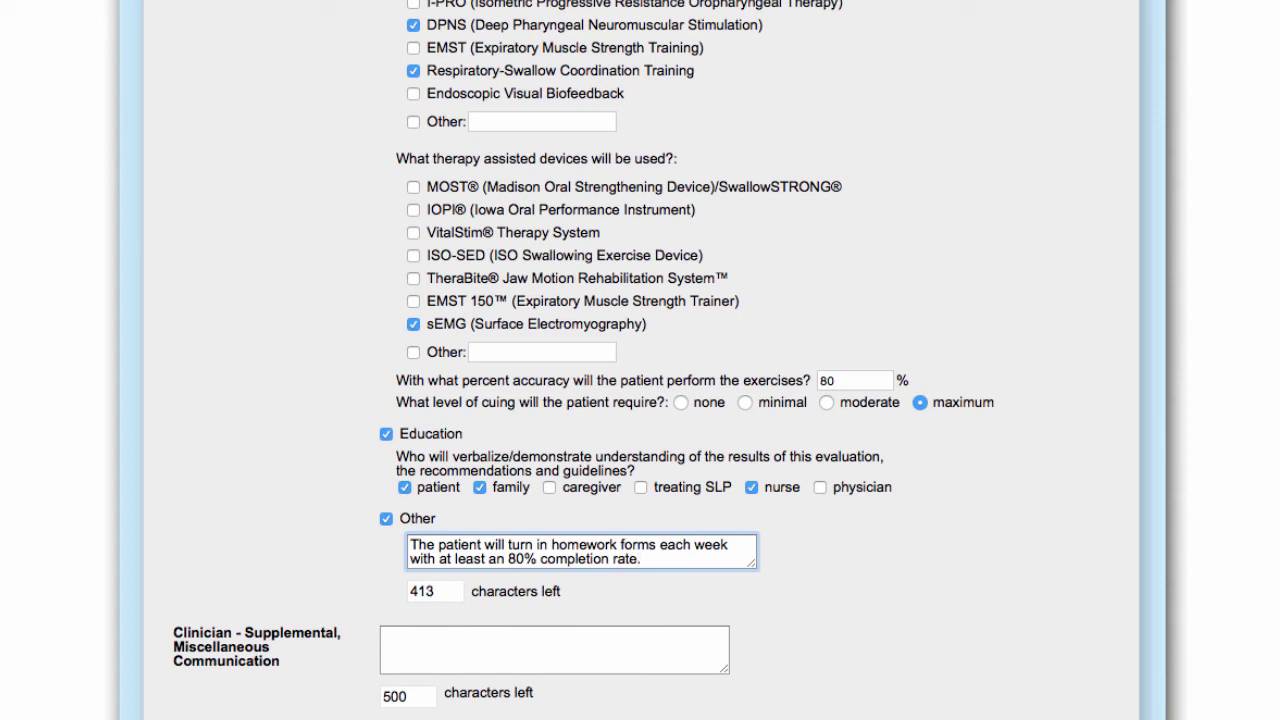
Enter a CC line to the physician in the Clinician Supplemental notes.
{"action": "left_click", "coordinate": [436, 655]}
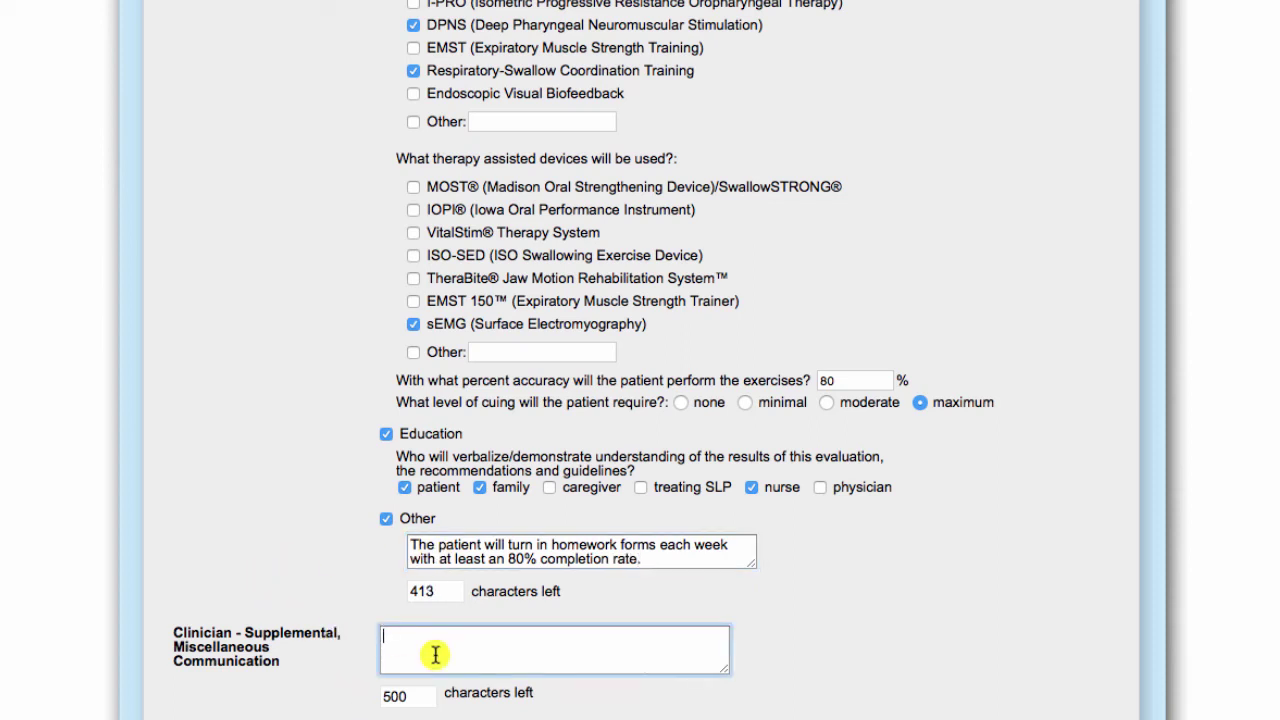
{"action": "type", "text": "CC: Dr. "}
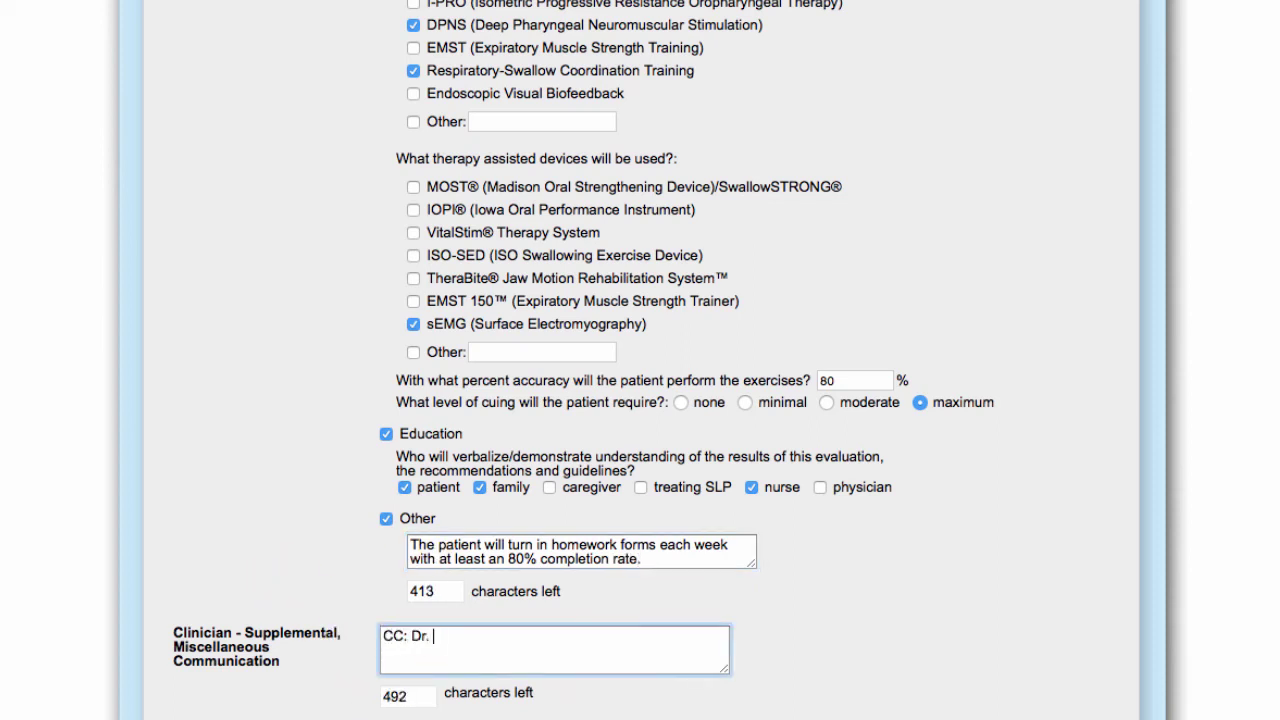
{"action": "type", "text": "Jane Doe"}
{"action": "left_click", "coordinate": [789, 688]}
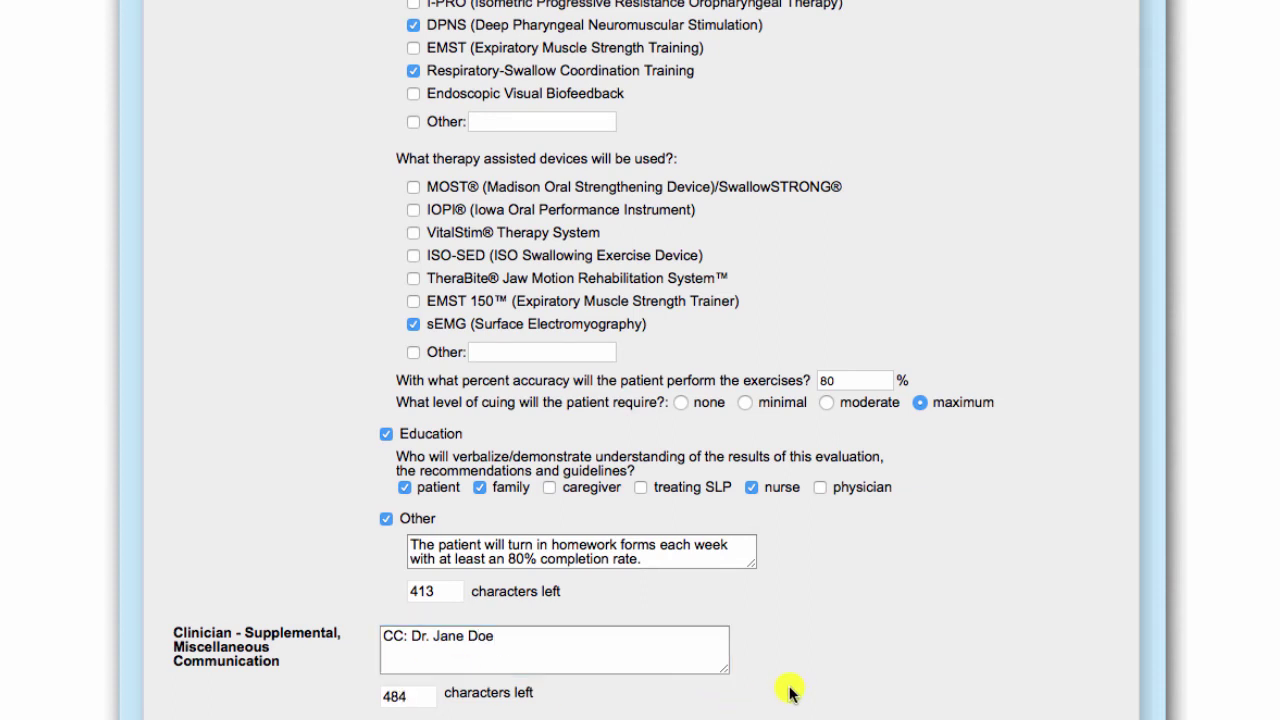
{"action": "scroll", "coordinate": [789, 688], "scroll_direction": "down", "scroll_amount": 4}
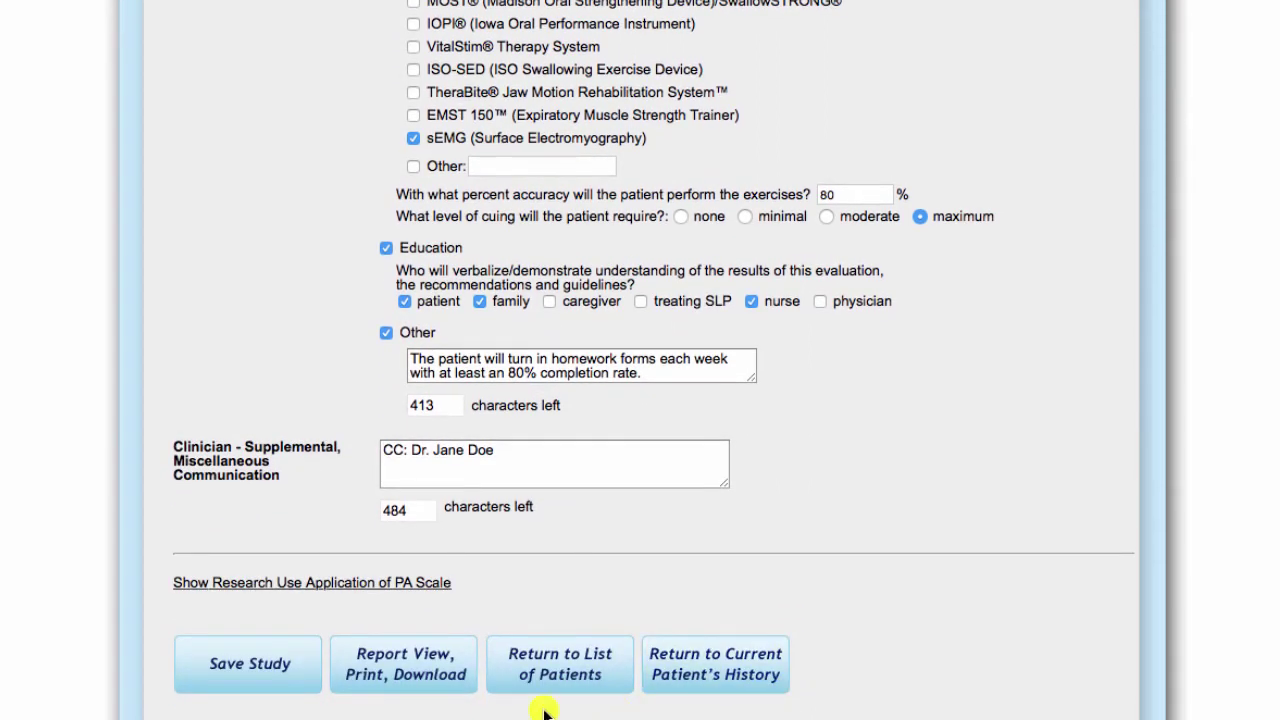
Open the Report View and scroll down to the goals and clinician communication section.
{"action": "left_click", "coordinate": [352, 690]}
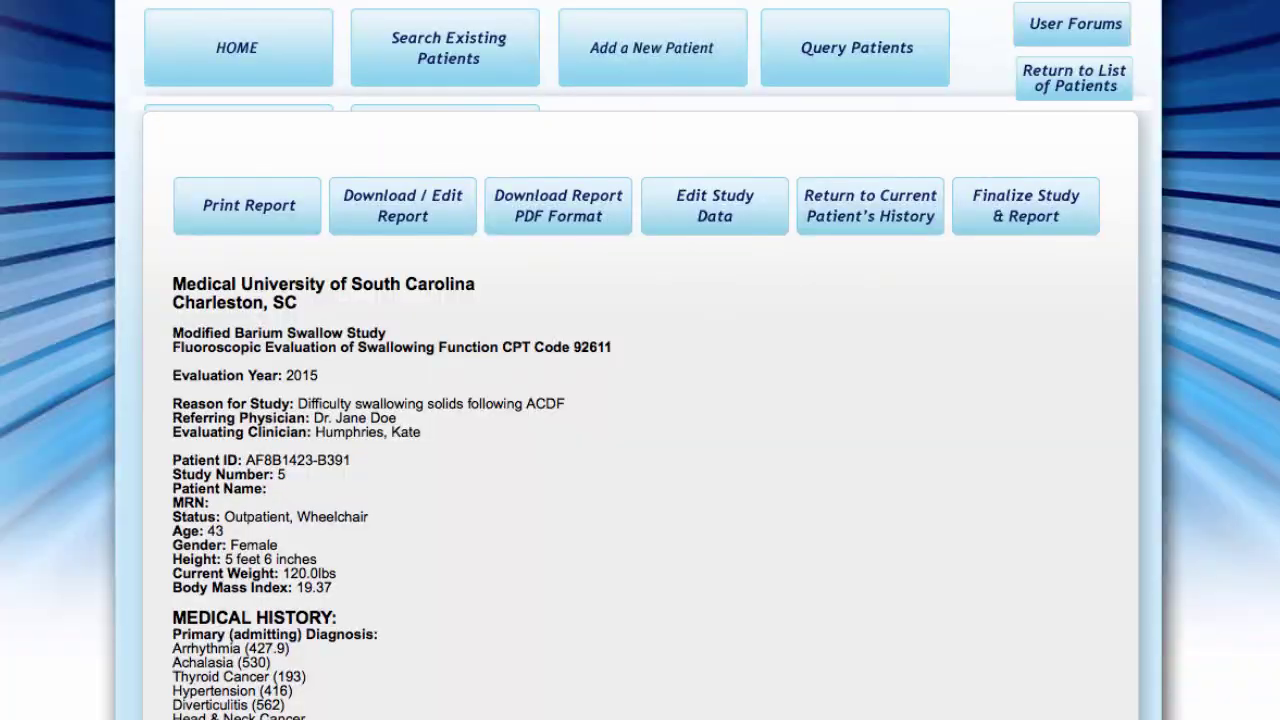
{"action": "scroll", "coordinate": [640, 360], "scroll_direction": "down", "scroll_amount": 10}
{"action": "scroll", "coordinate": [640, 360], "scroll_direction": "down", "scroll_amount": 20}
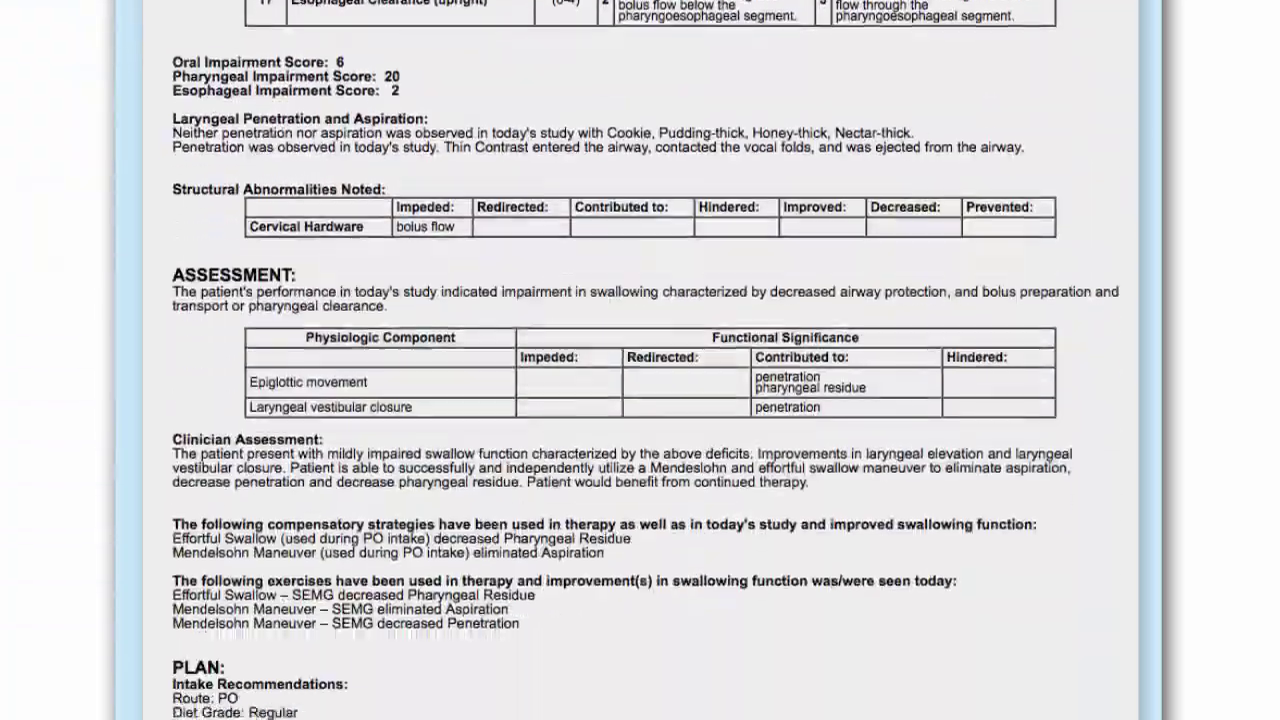